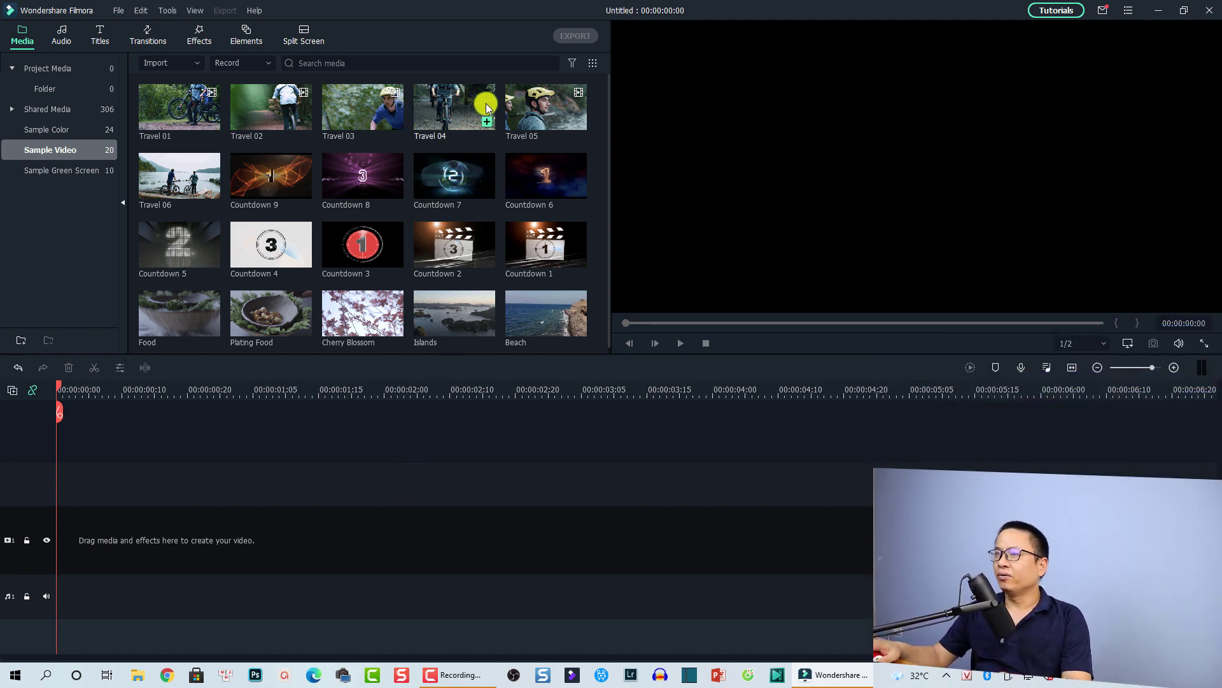
Drop Travel 01–05 onto the video track in order and zoom the timeline to fit the 00:00:09:03 sequence.
{"action": "left_click_drag", "start_coordinate": [597, 131], "coordinate": [164, 109]}
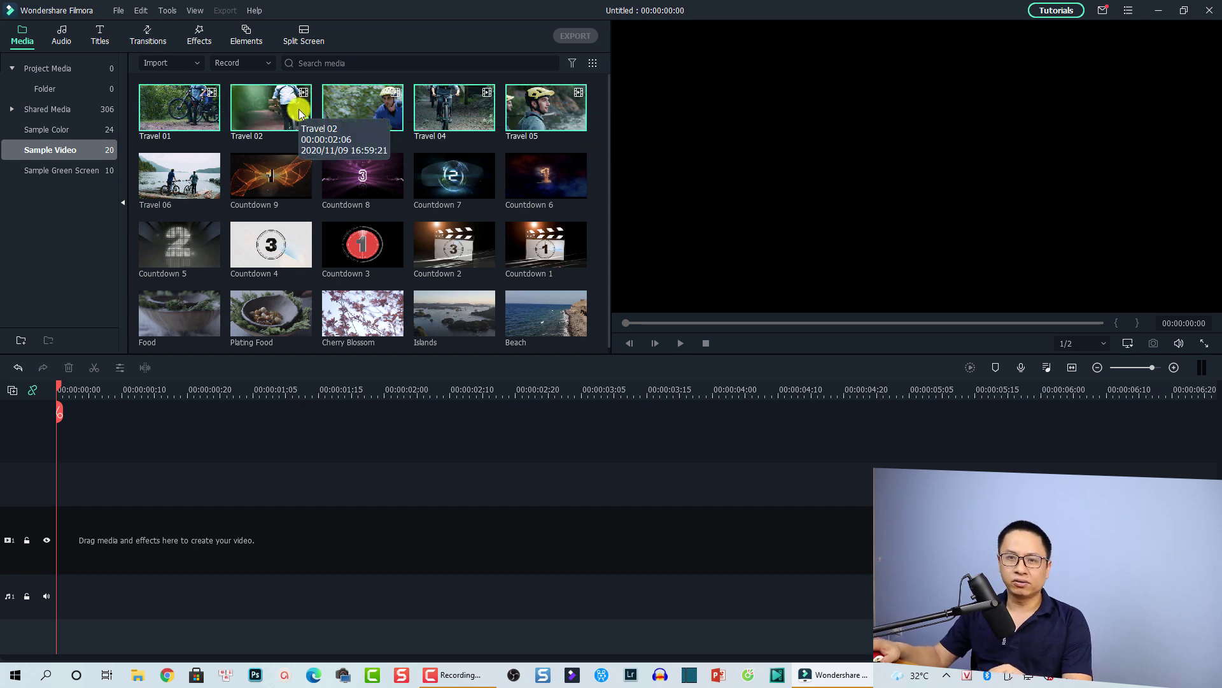
{"action": "left_click_drag", "start_coordinate": [300, 113], "coordinate": [54, 560]}
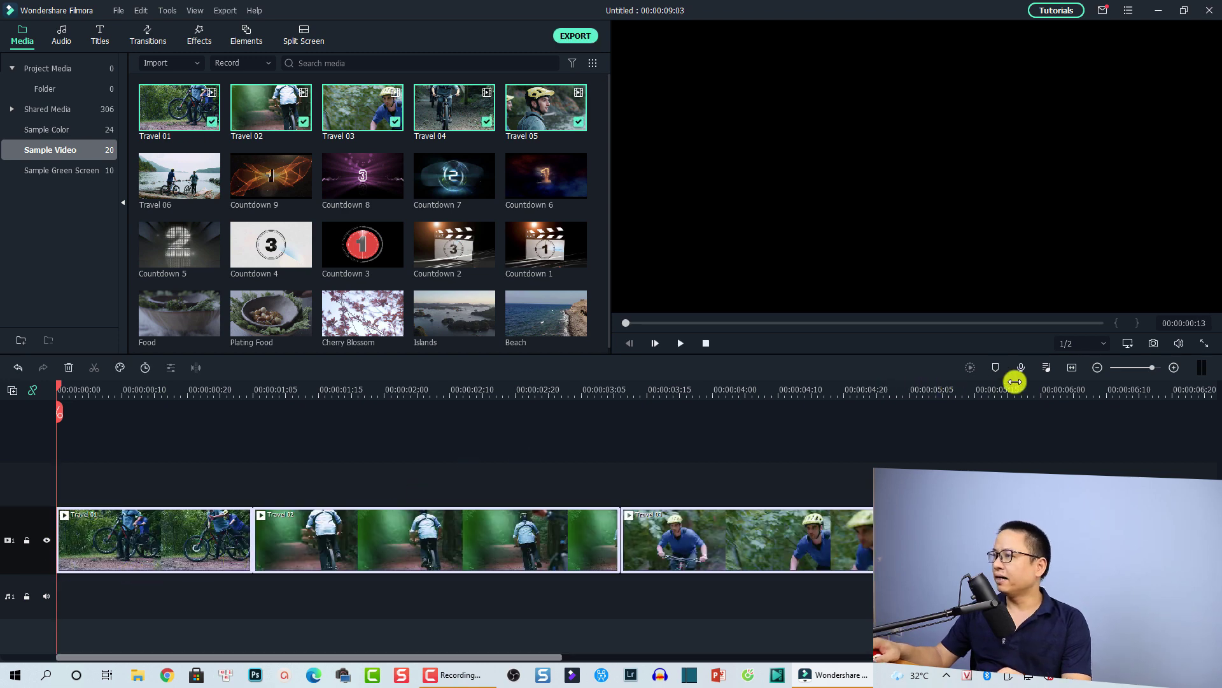
{"action": "left_click", "coordinate": [1072, 369]}
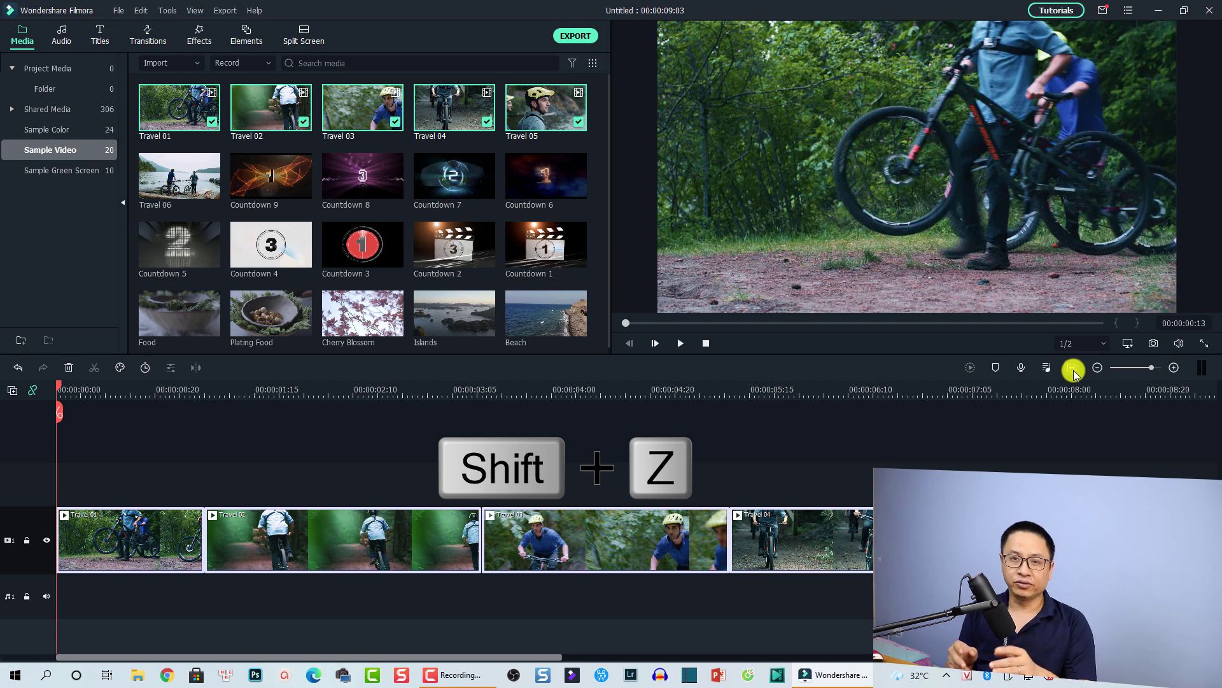
{"action": "left_click", "coordinate": [178, 396]}
{"action": "left_click_drag", "start_coordinate": [177, 396], "coordinate": [684, 499]}
{"action": "left_click", "coordinate": [314, 549]}
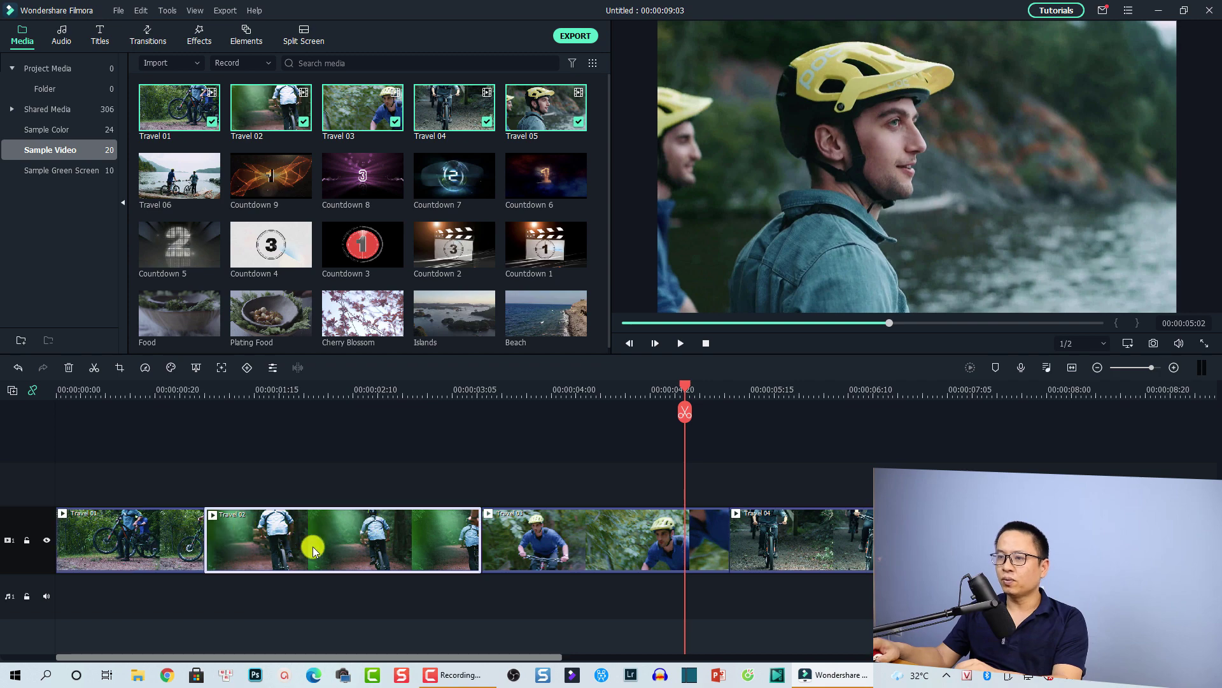
{"action": "left_click", "coordinate": [517, 548]}
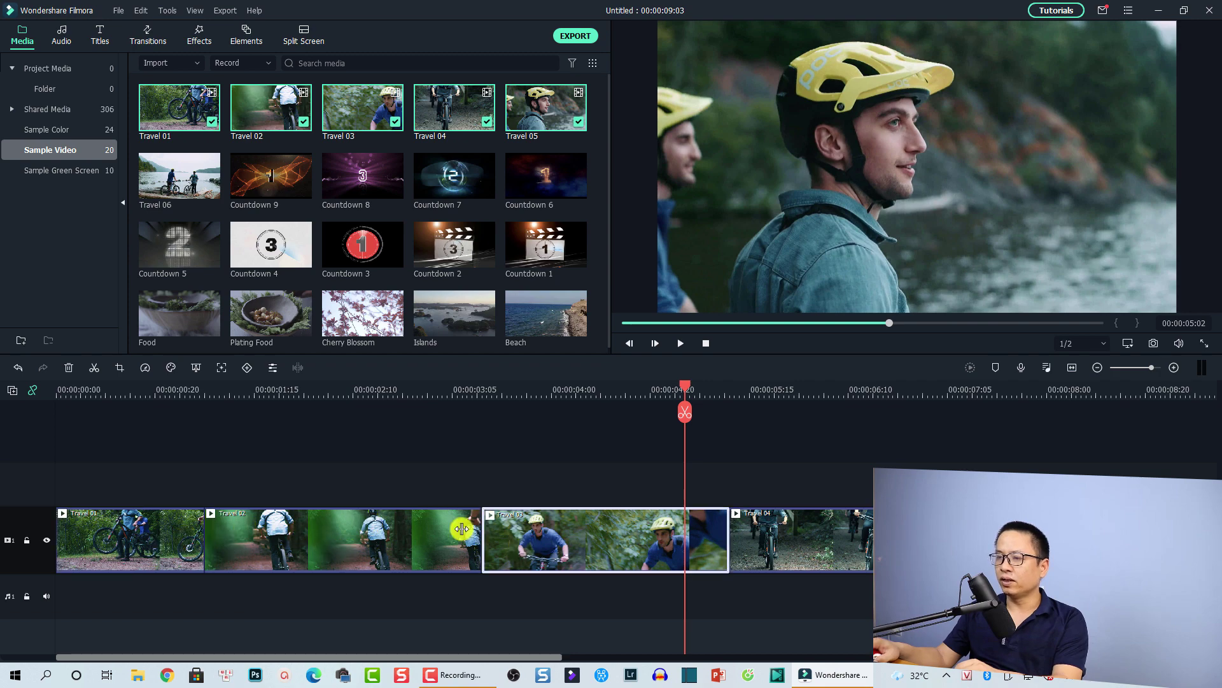
{"action": "left_click", "coordinate": [196, 396]}
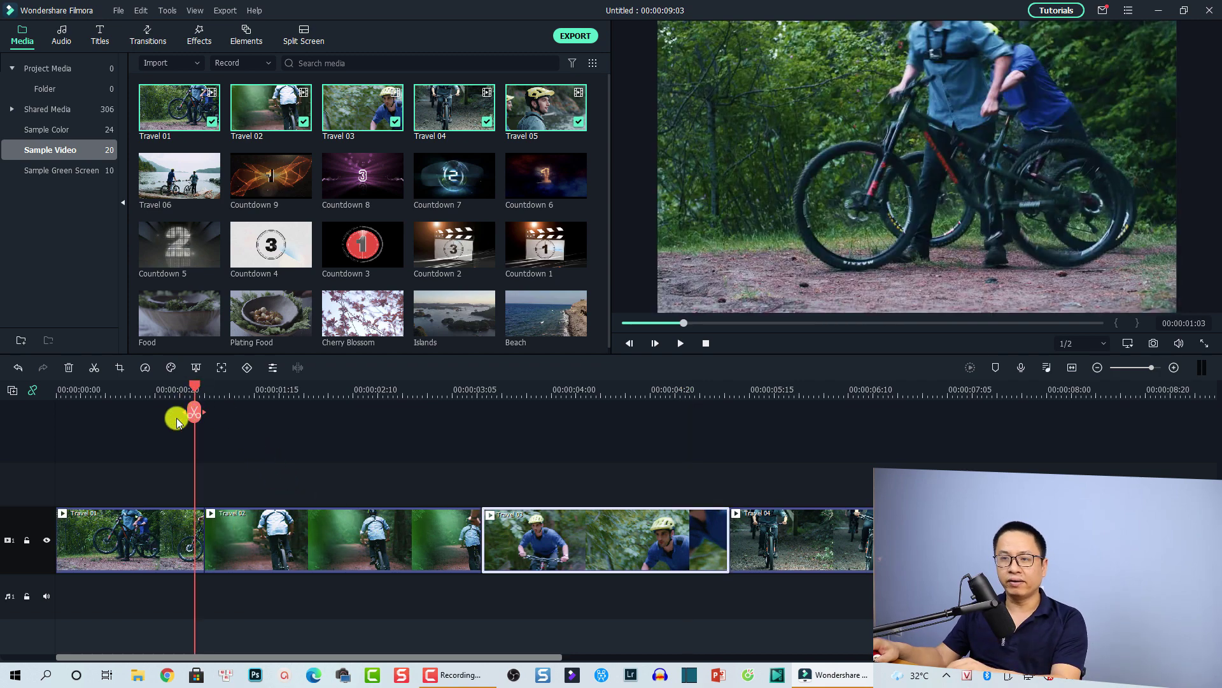
{"action": "left_click", "coordinate": [74, 394]}
{"action": "left_click", "coordinate": [58, 390]}
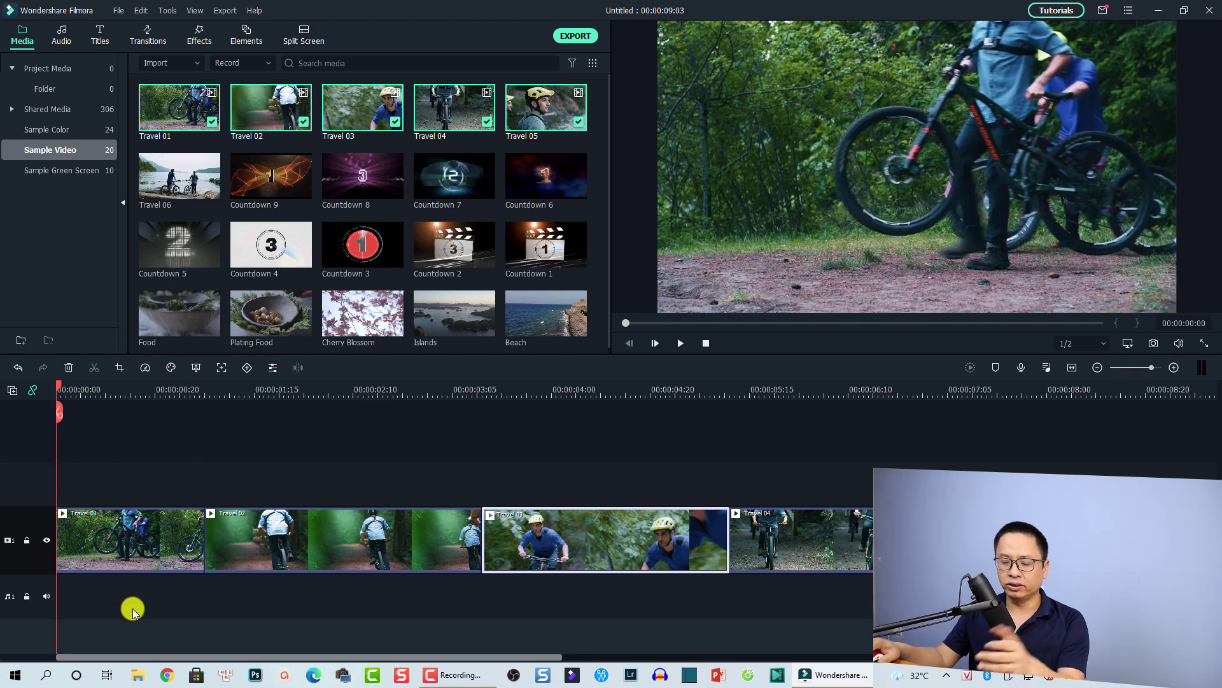
{"action": "key", "text": "space"}
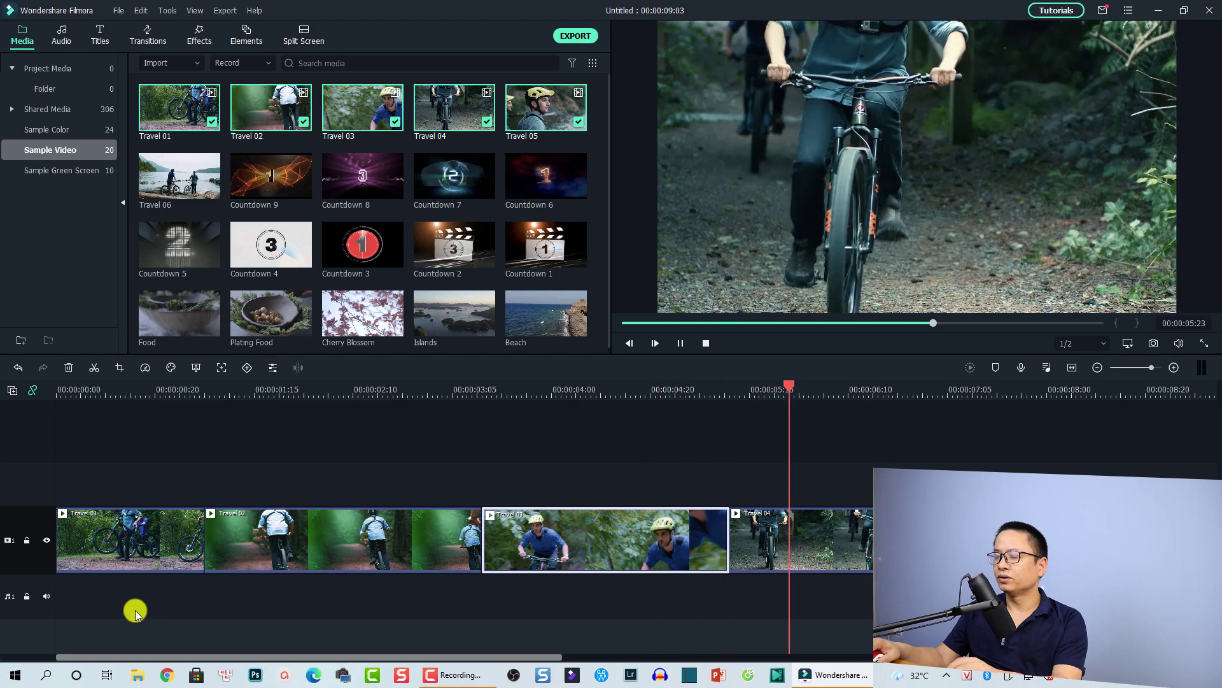
{"action": "left_click", "coordinate": [287, 389]}
{"action": "left_click", "coordinate": [294, 517]}
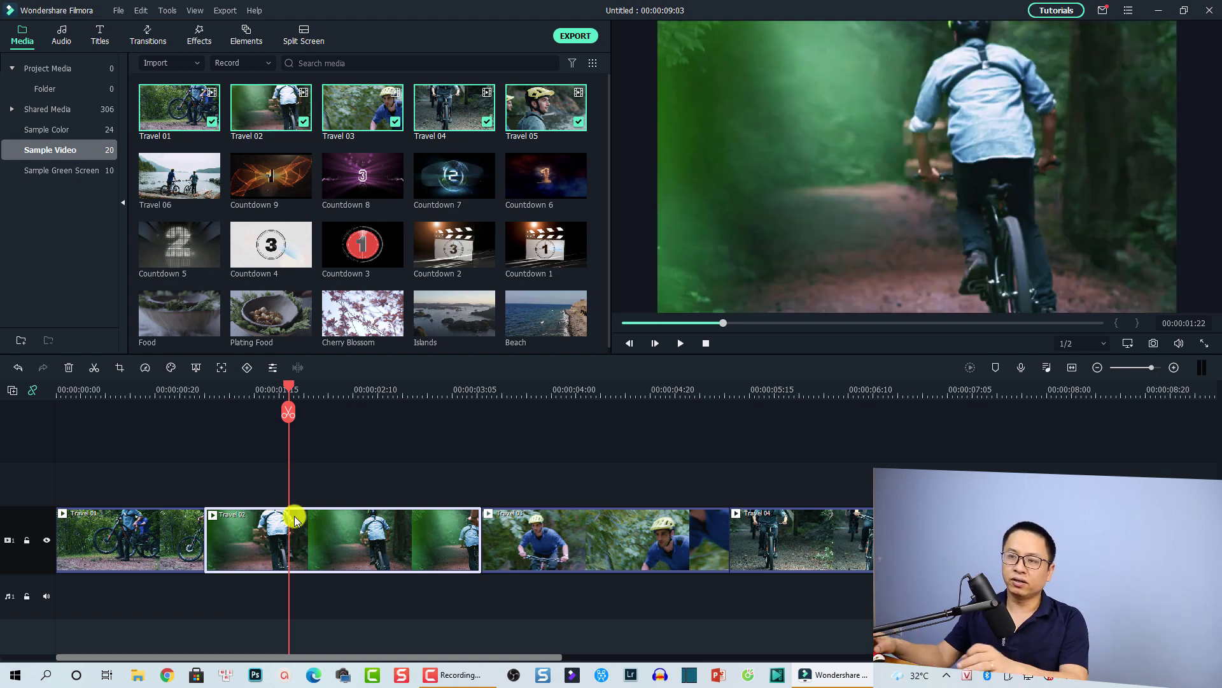
{"action": "left_click", "coordinate": [107, 549]}
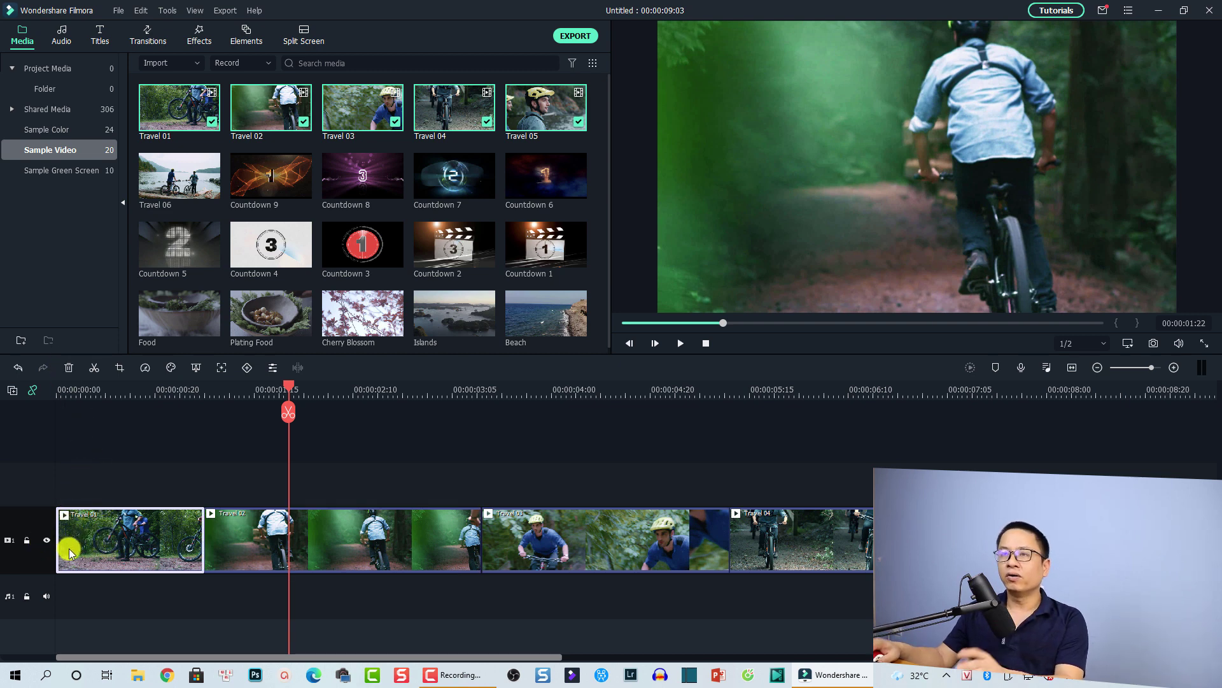
Show the Transitions library, check Favorites, then list the 236 Downloads transitions.
{"action": "left_click", "coordinate": [149, 43]}
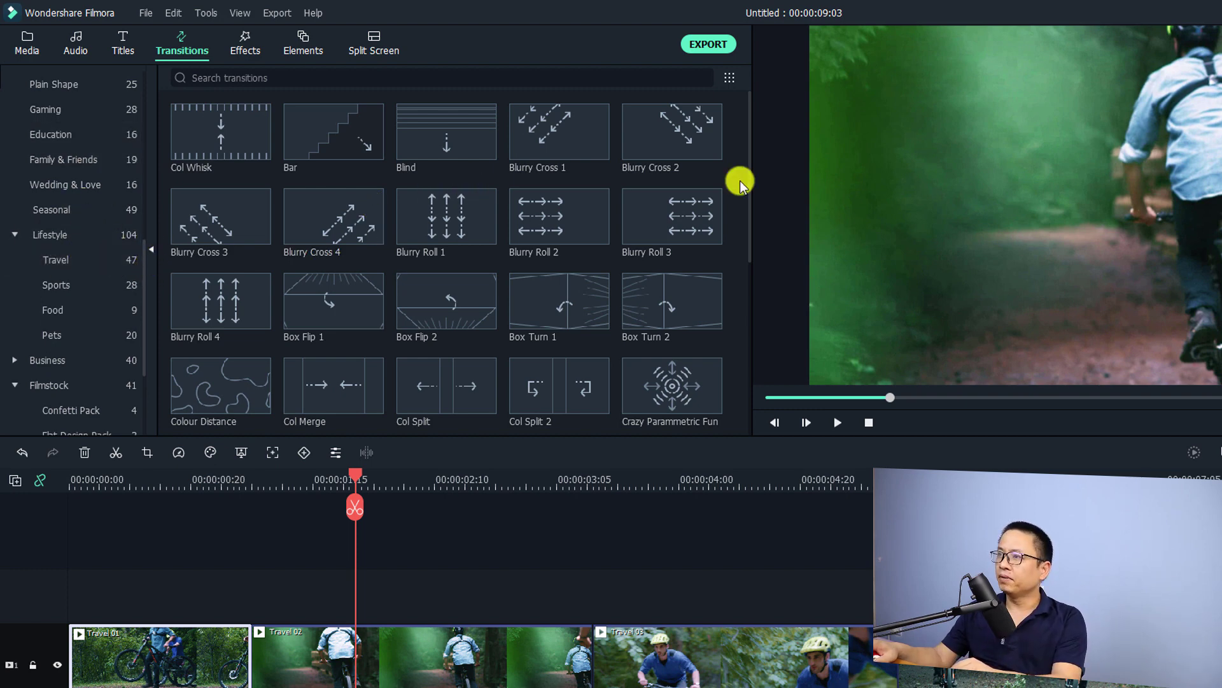
{"action": "left_click_drag", "start_coordinate": [145, 263], "coordinate": [147, 75]}
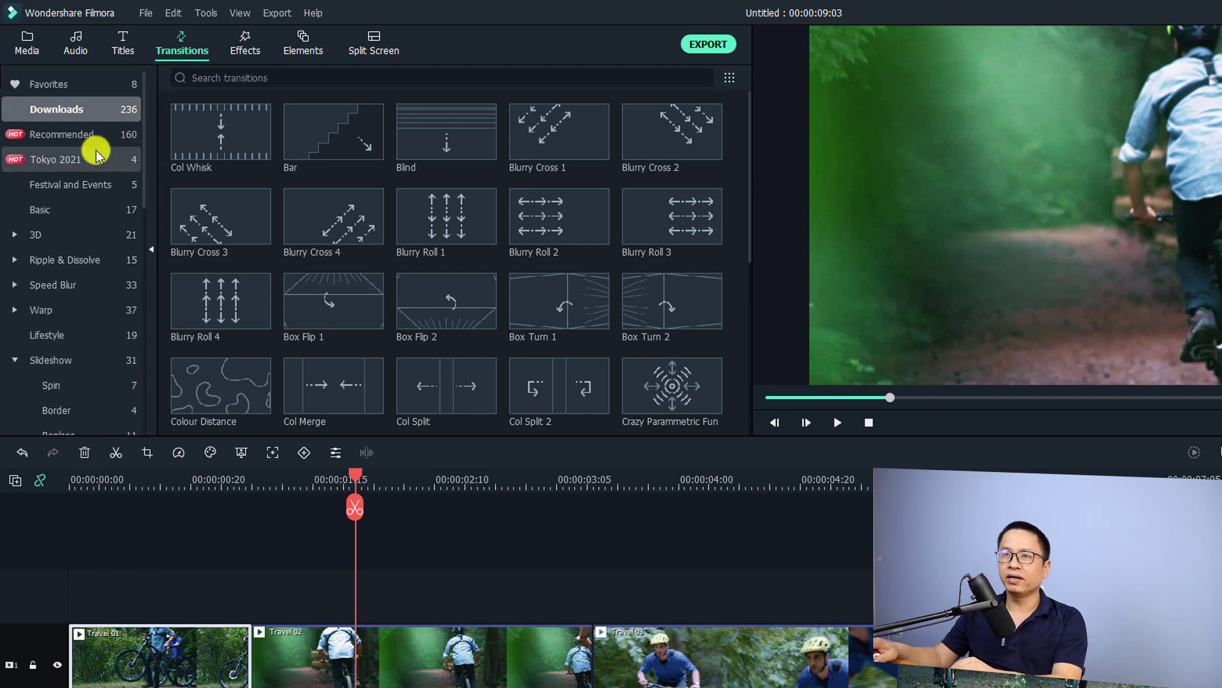
{"action": "left_click", "coordinate": [49, 89]}
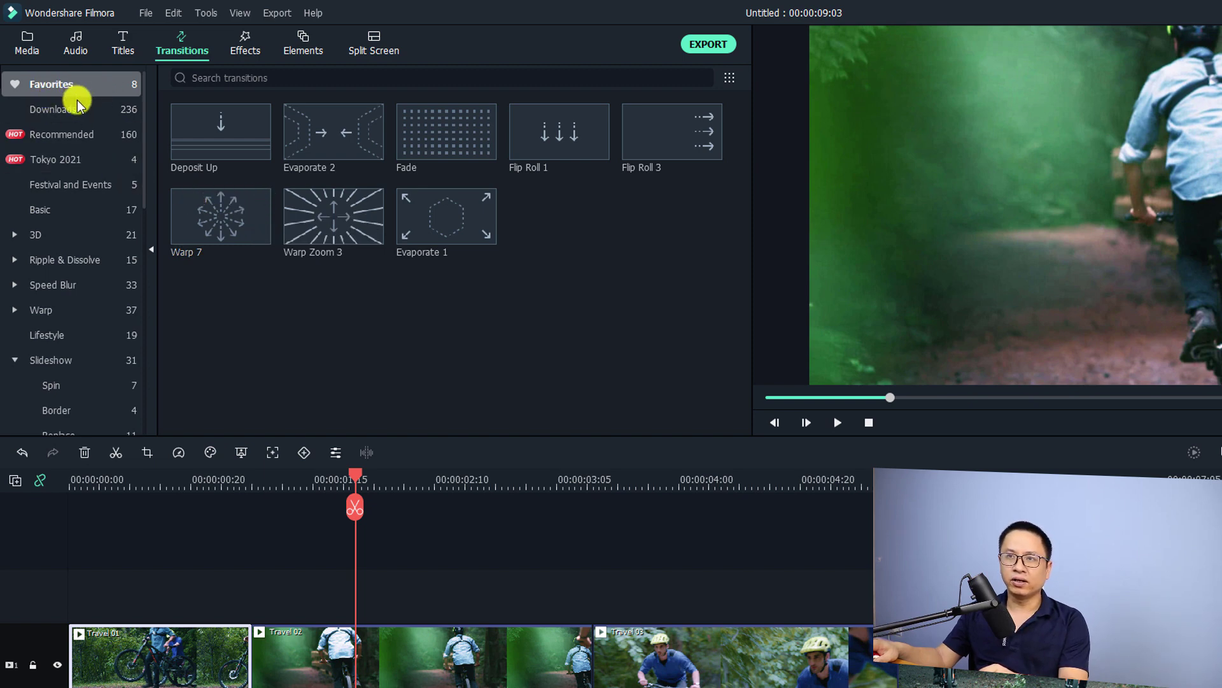
{"action": "left_click", "coordinate": [66, 116]}
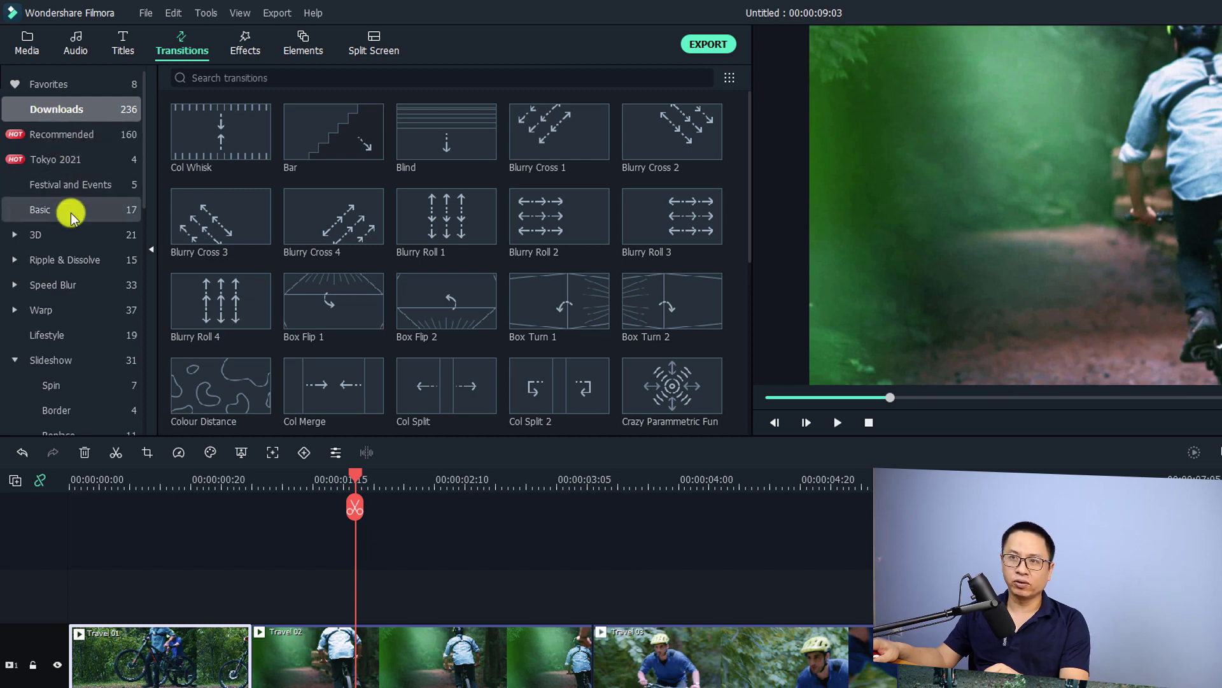
Browse the 3D, Ripple & Dissolve and Speed Blur categories, then enter 'fade' in the Downloads search.
{"action": "left_click", "coordinate": [16, 237]}
{"action": "left_click", "coordinate": [16, 338]}
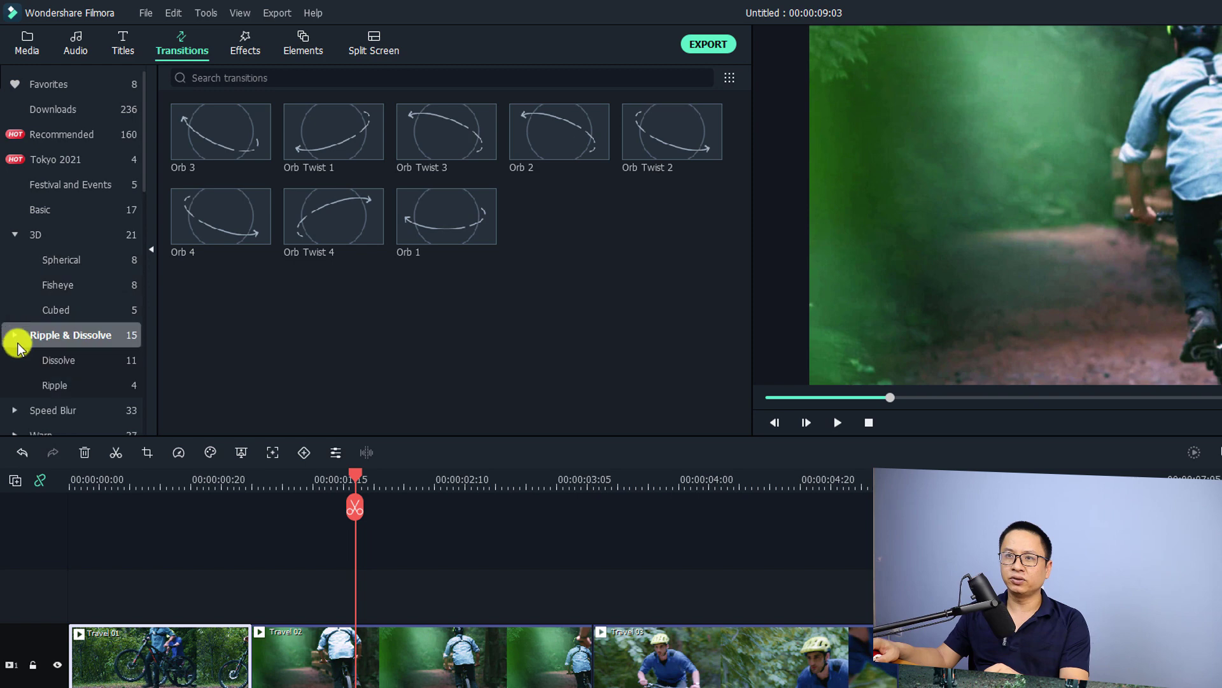
{"action": "left_click", "coordinate": [14, 410]}
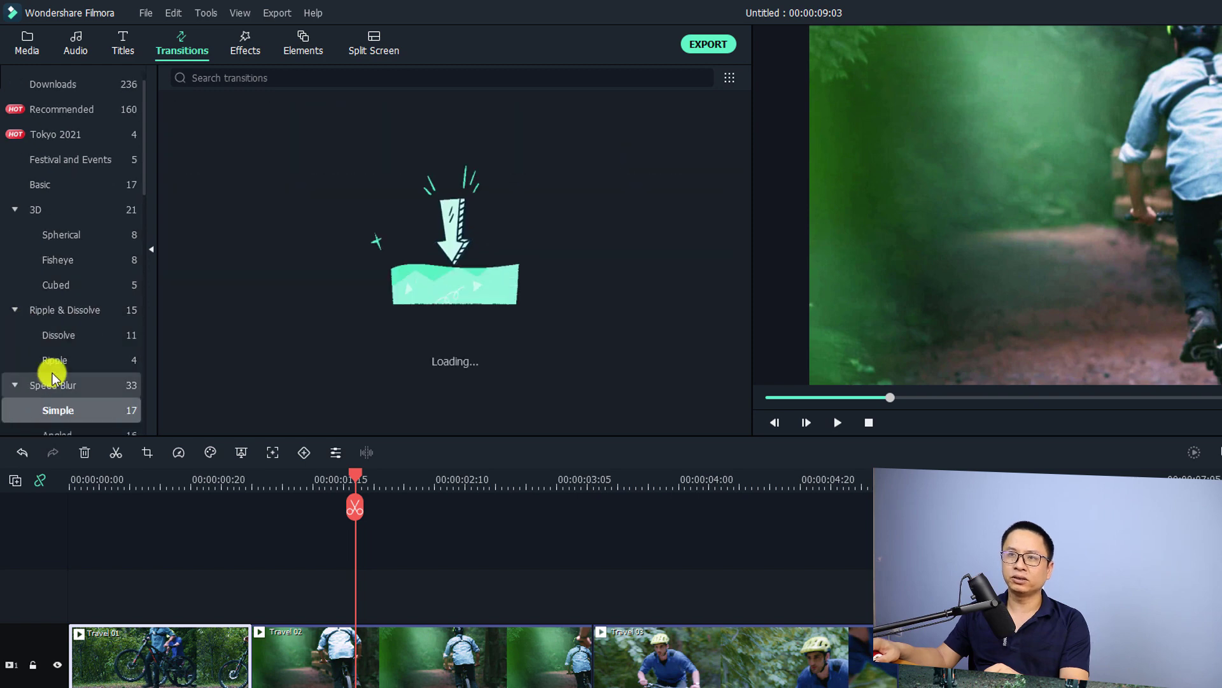
{"action": "left_click", "coordinate": [55, 91]}
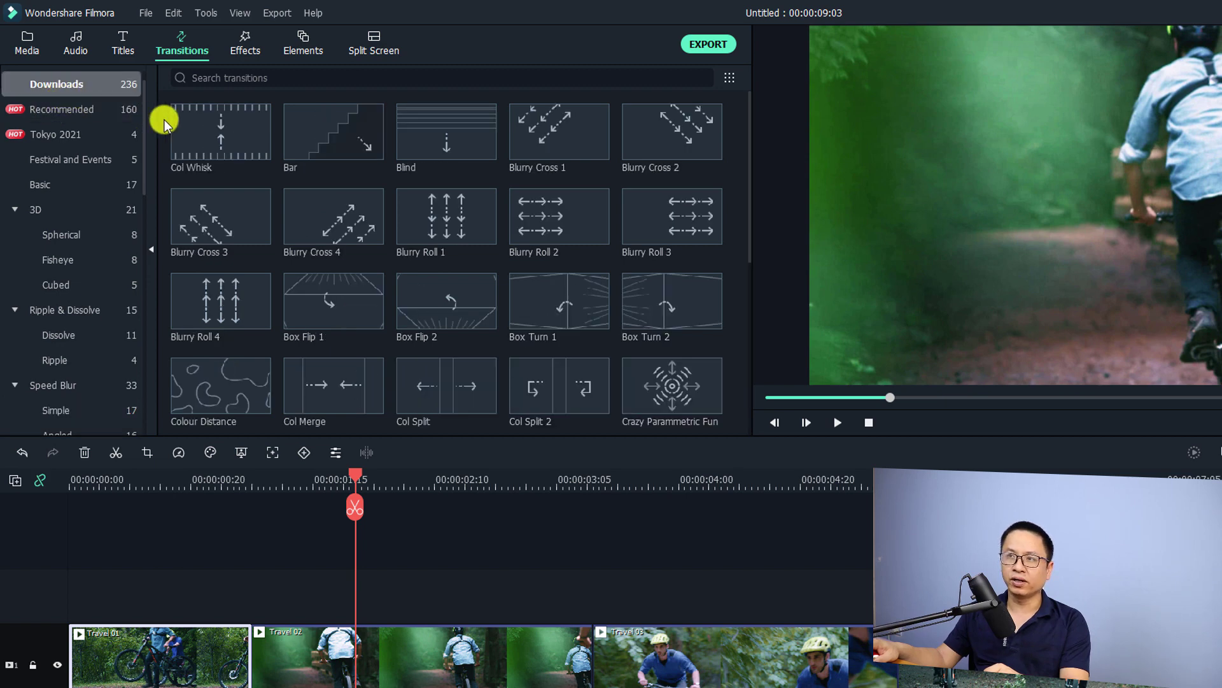
{"action": "left_click", "coordinate": [233, 80]}
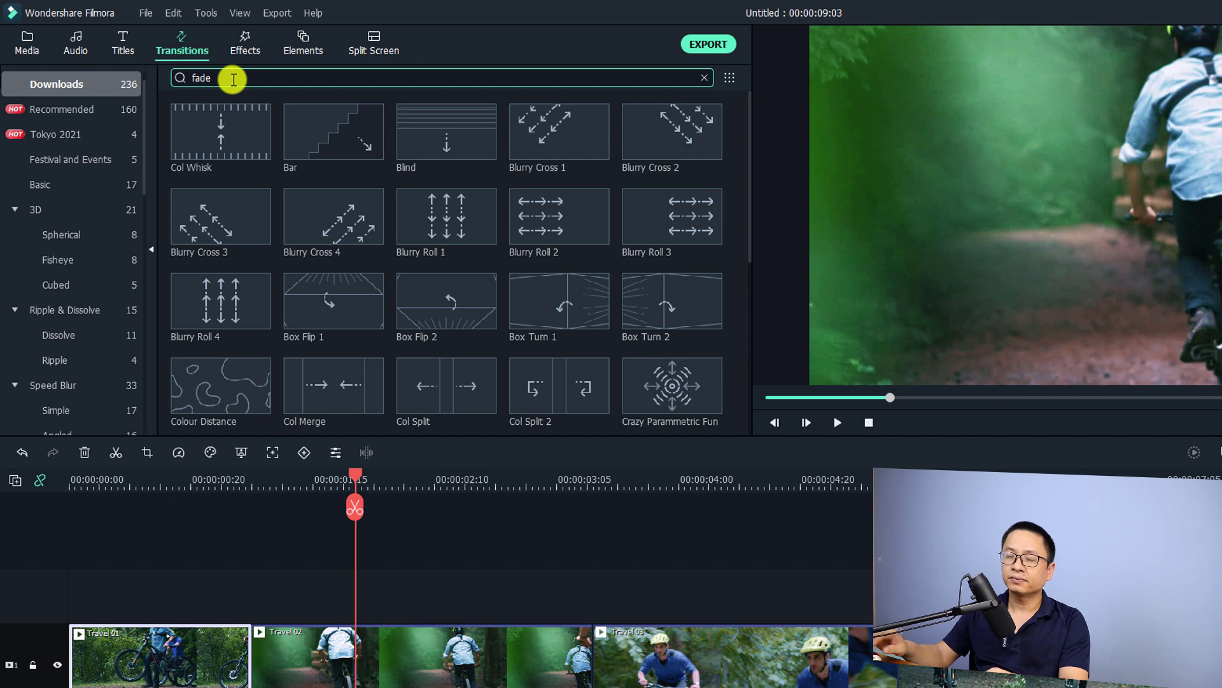
Run the fade search, preview the Fade transition, and drop it on the start of Travel 01.
{"action": "key", "text": "Return"}
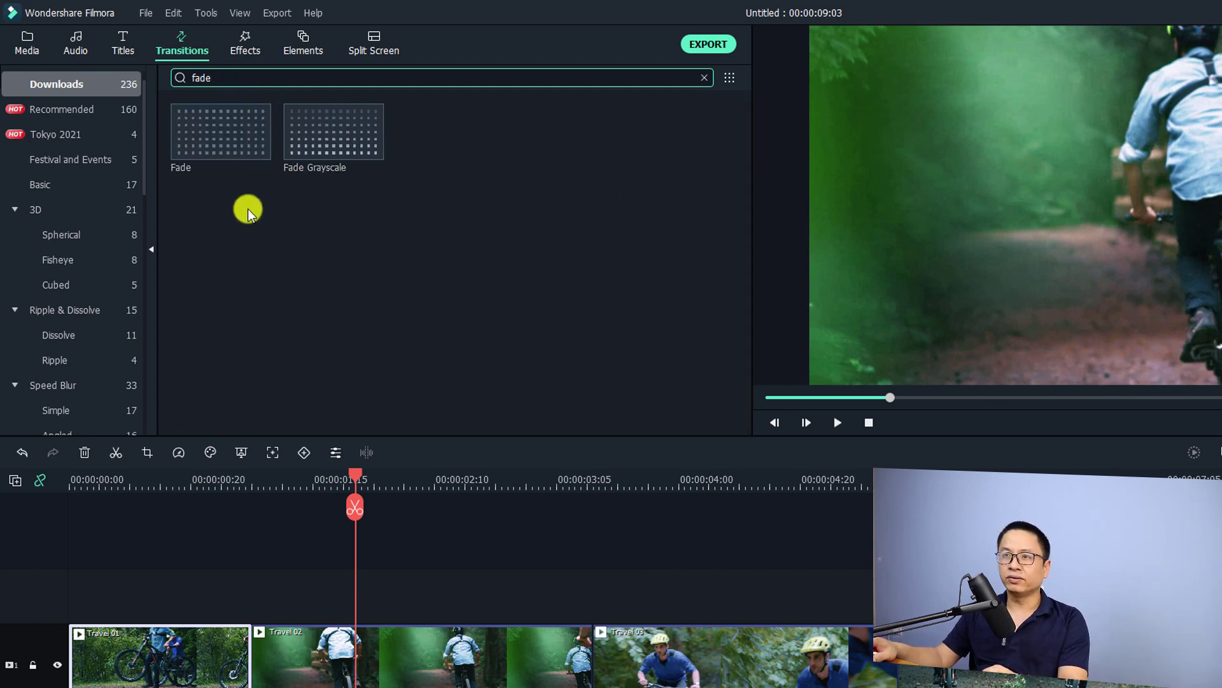
{"action": "left_click", "coordinate": [197, 141]}
{"action": "double_click", "coordinate": [199, 143]}
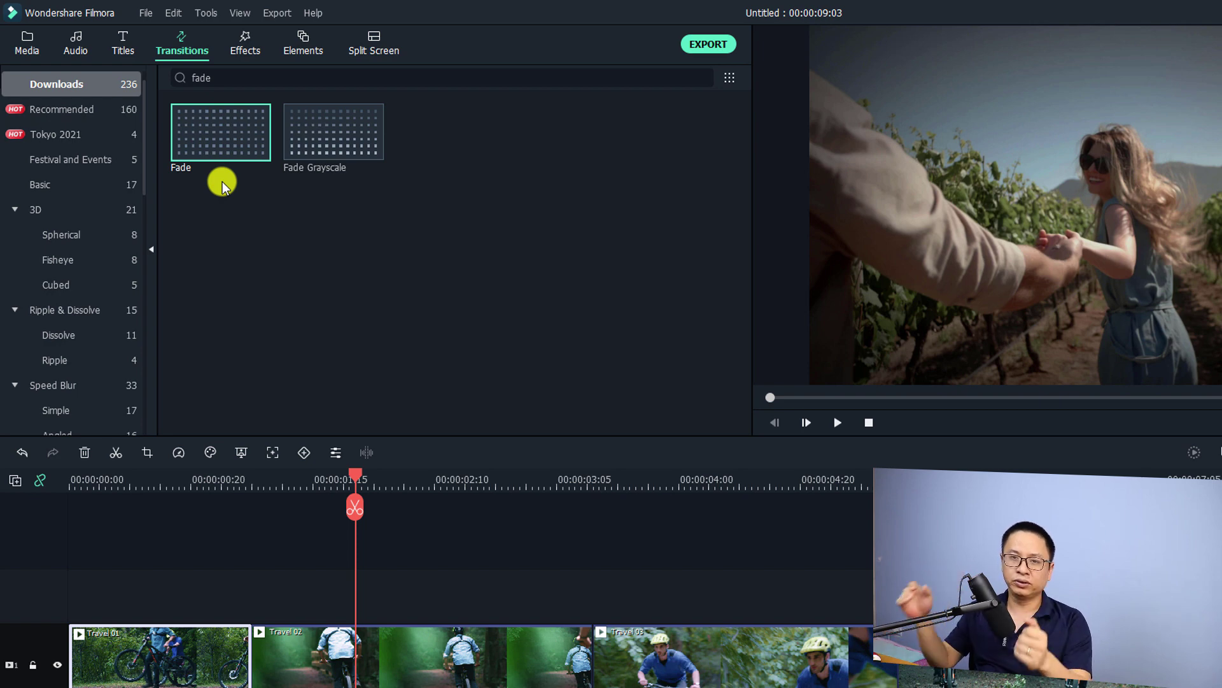
{"action": "left_click_drag", "start_coordinate": [209, 146], "coordinate": [124, 670]}
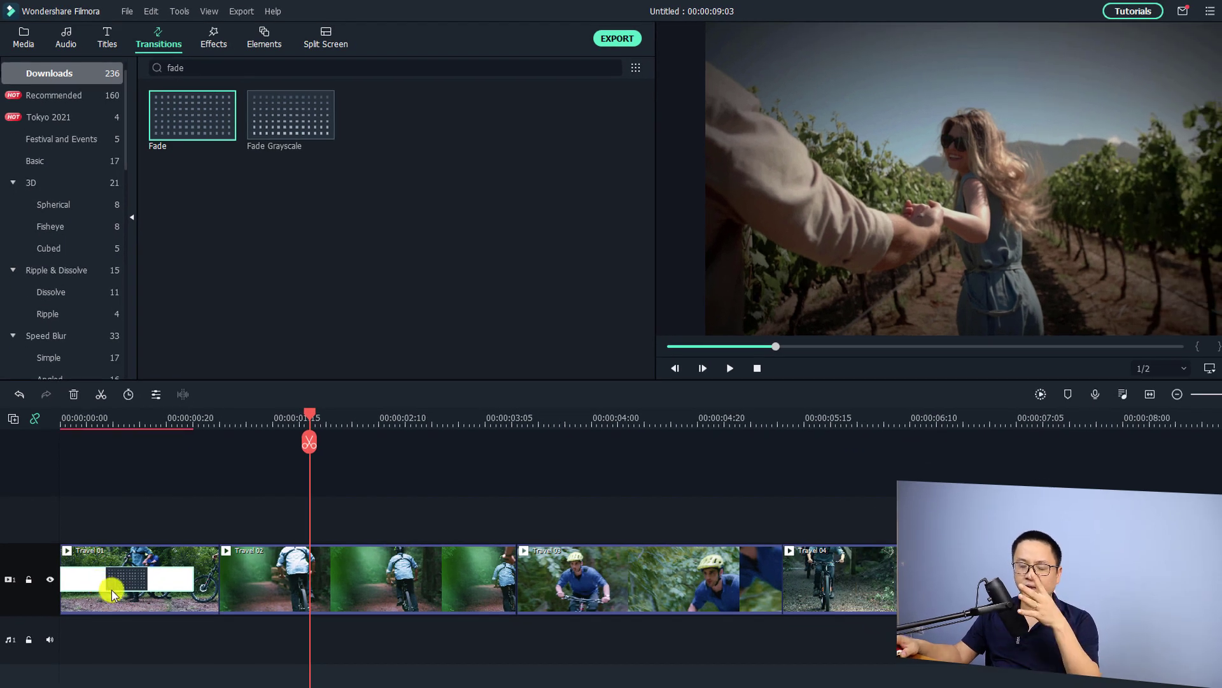
Play back the fade-in from the start, then drag Fade toward the Travel 02–03 cut.
{"action": "left_click_drag", "start_coordinate": [111, 594], "coordinate": [112, 593]}
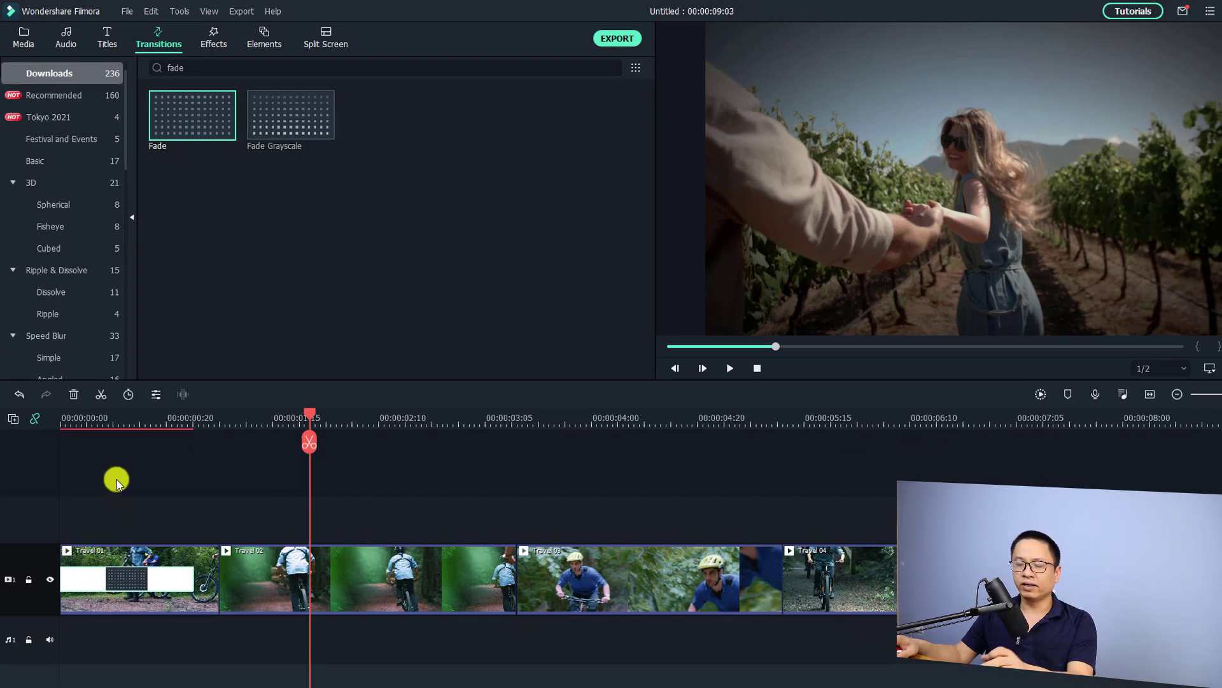
{"action": "left_click", "coordinate": [62, 418]}
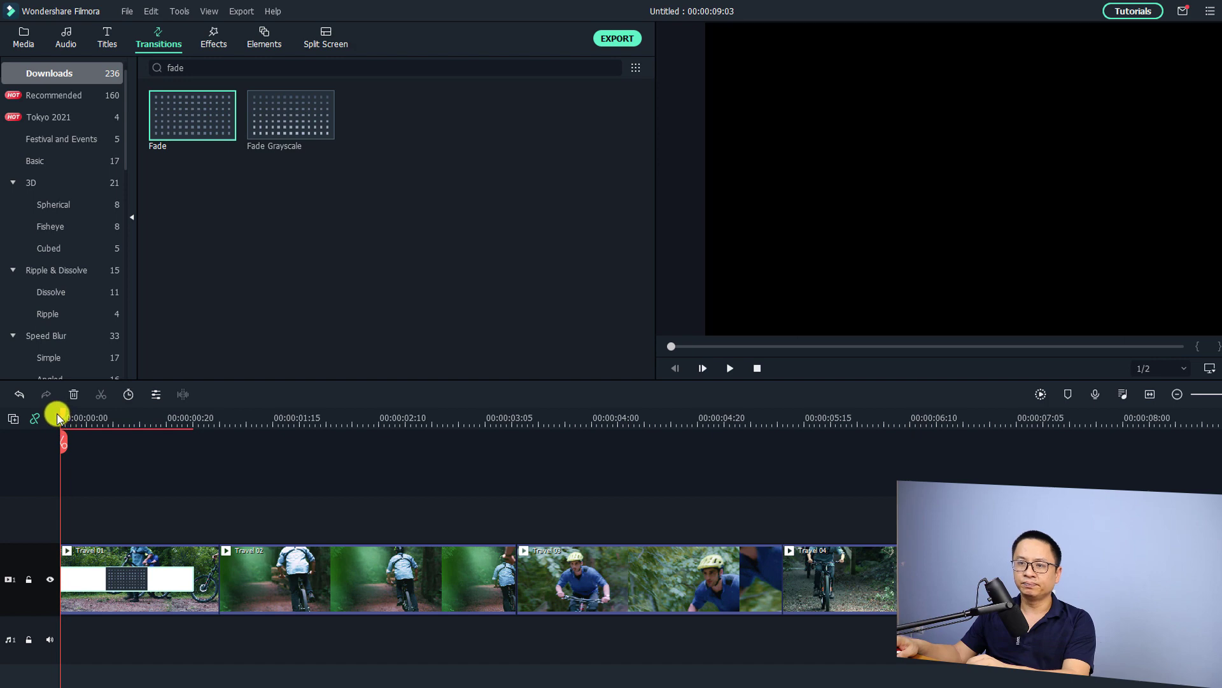
{"action": "key", "text": "space"}
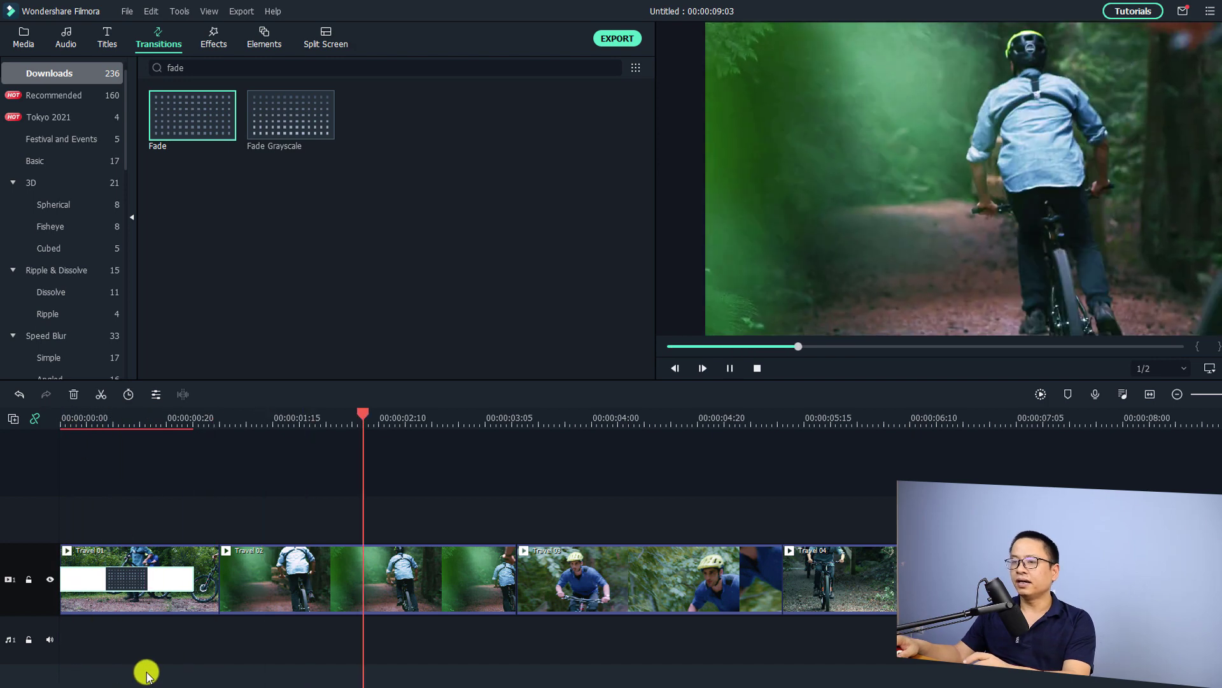
{"action": "key", "text": "space"}
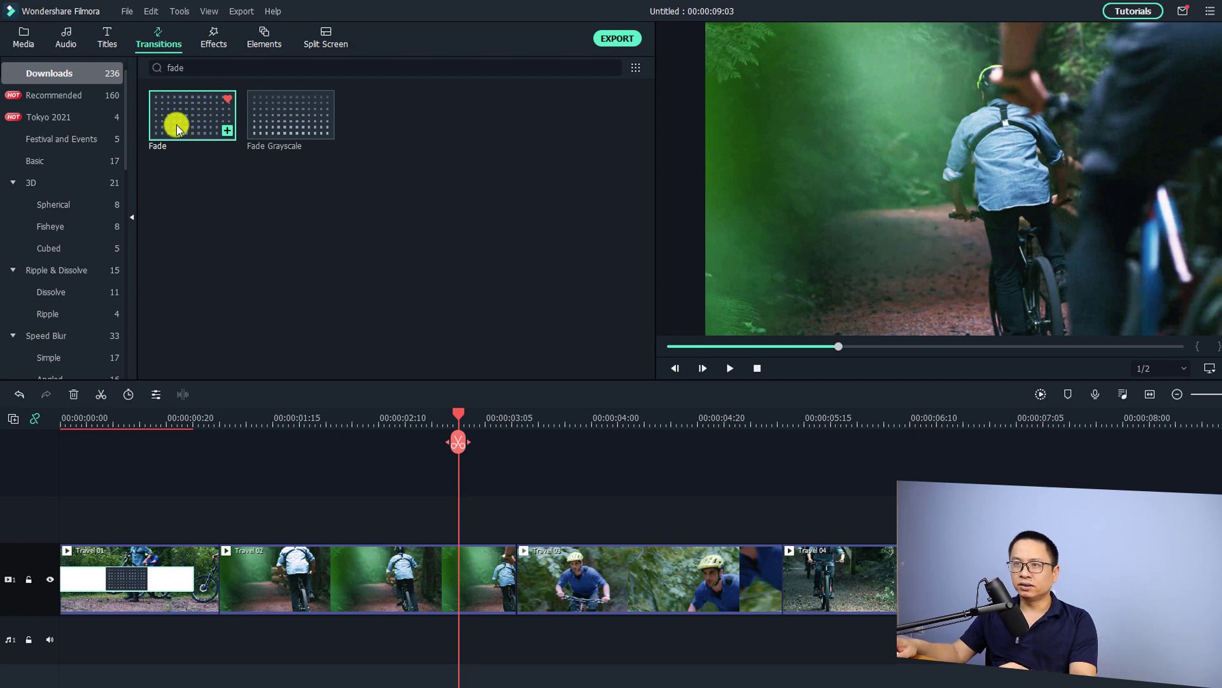
{"action": "left_click_drag", "start_coordinate": [177, 125], "coordinate": [478, 532]}
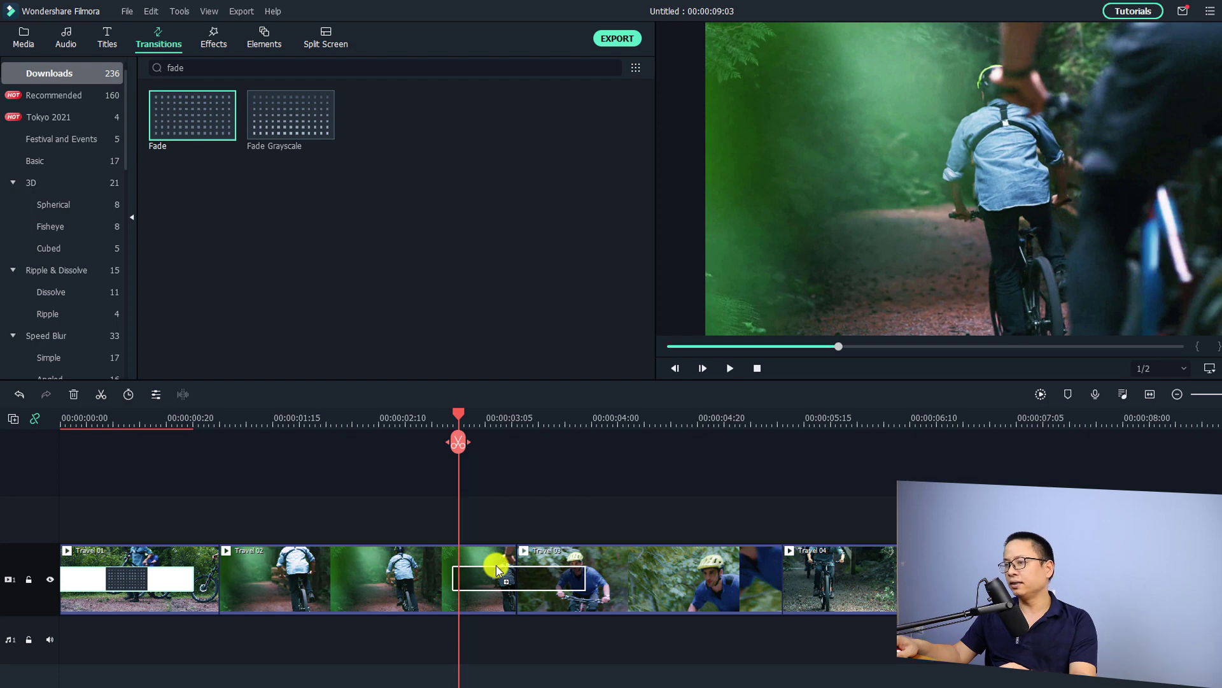
Place Fade on the Travel 02–03 join, play it back, render the preview, and return to start.
{"action": "left_click_drag", "start_coordinate": [496, 569], "coordinate": [499, 586]}
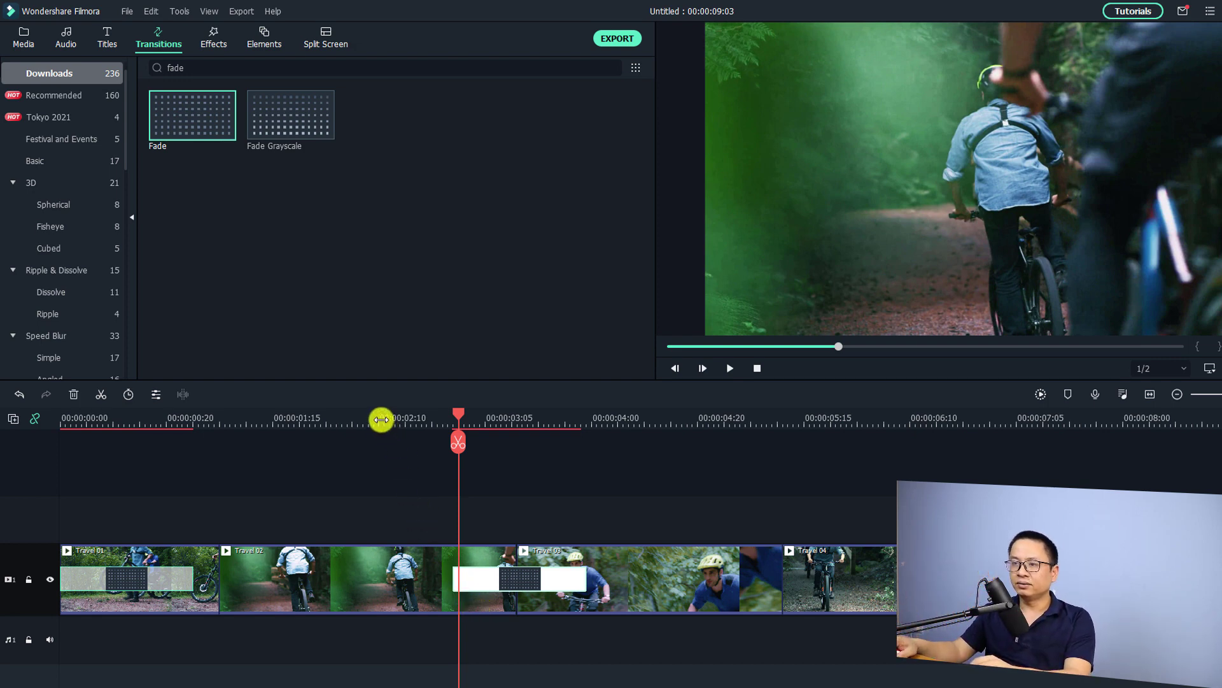
{"action": "left_click", "coordinate": [258, 420]}
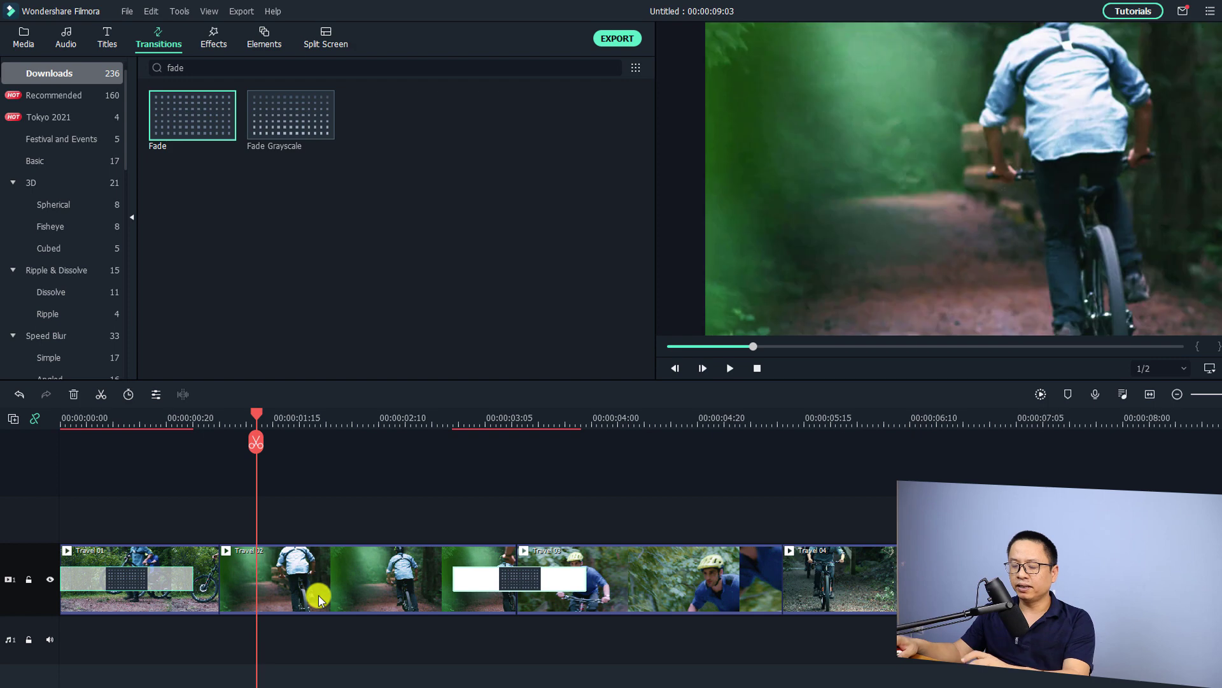
{"action": "key", "text": "space"}
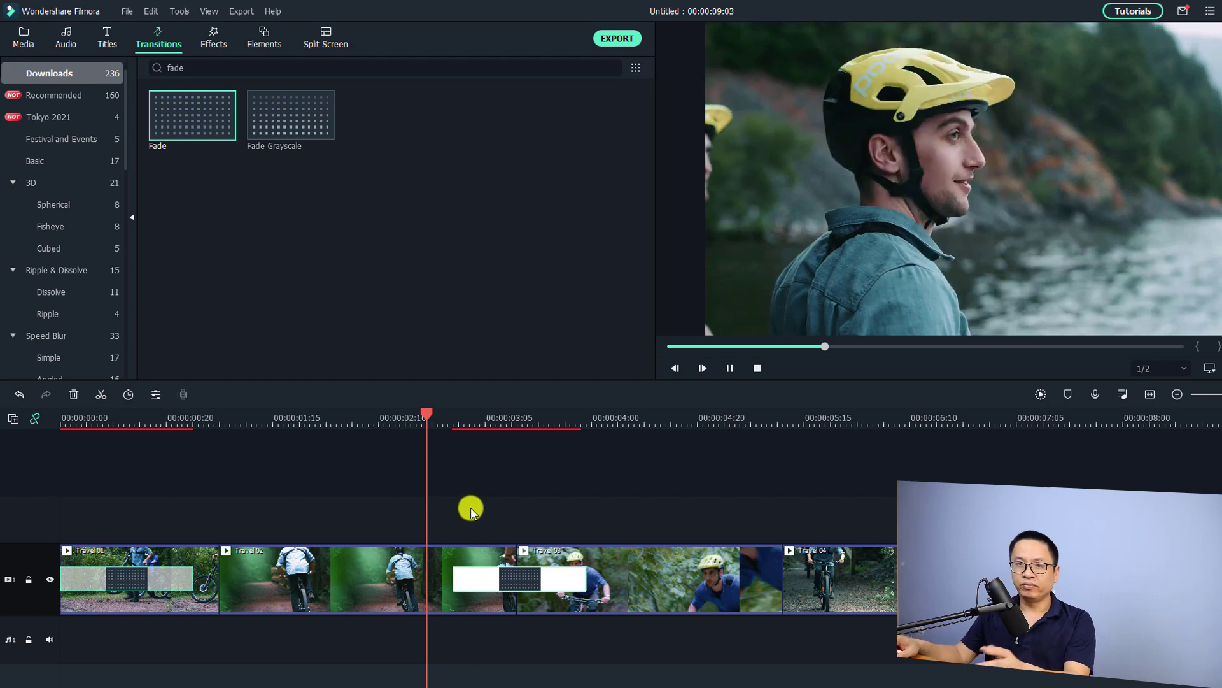
{"action": "key", "text": "space"}
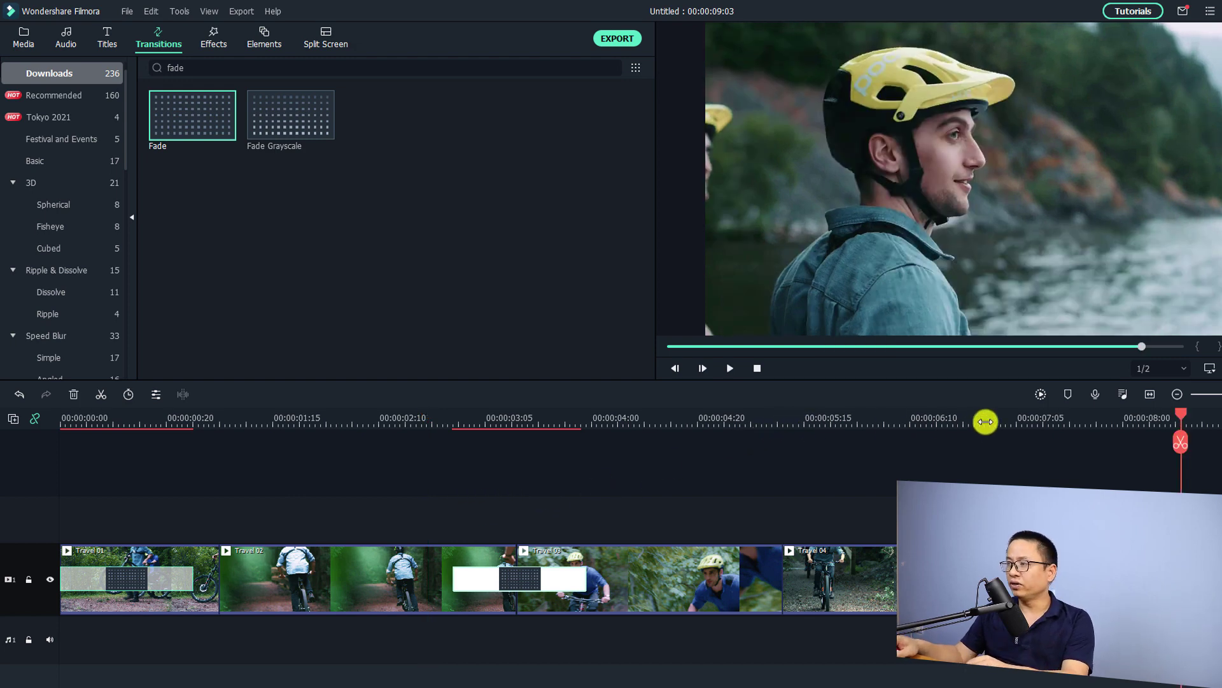
{"action": "left_click", "coordinate": [1043, 395]}
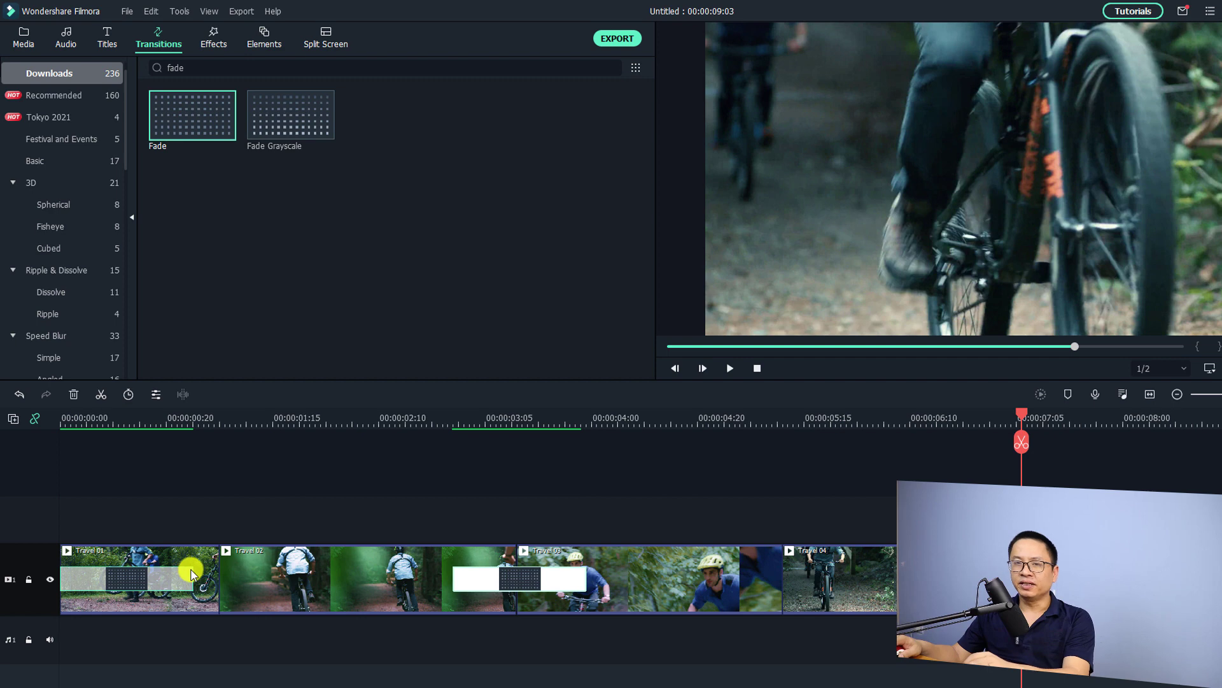
{"action": "left_click", "coordinate": [65, 424]}
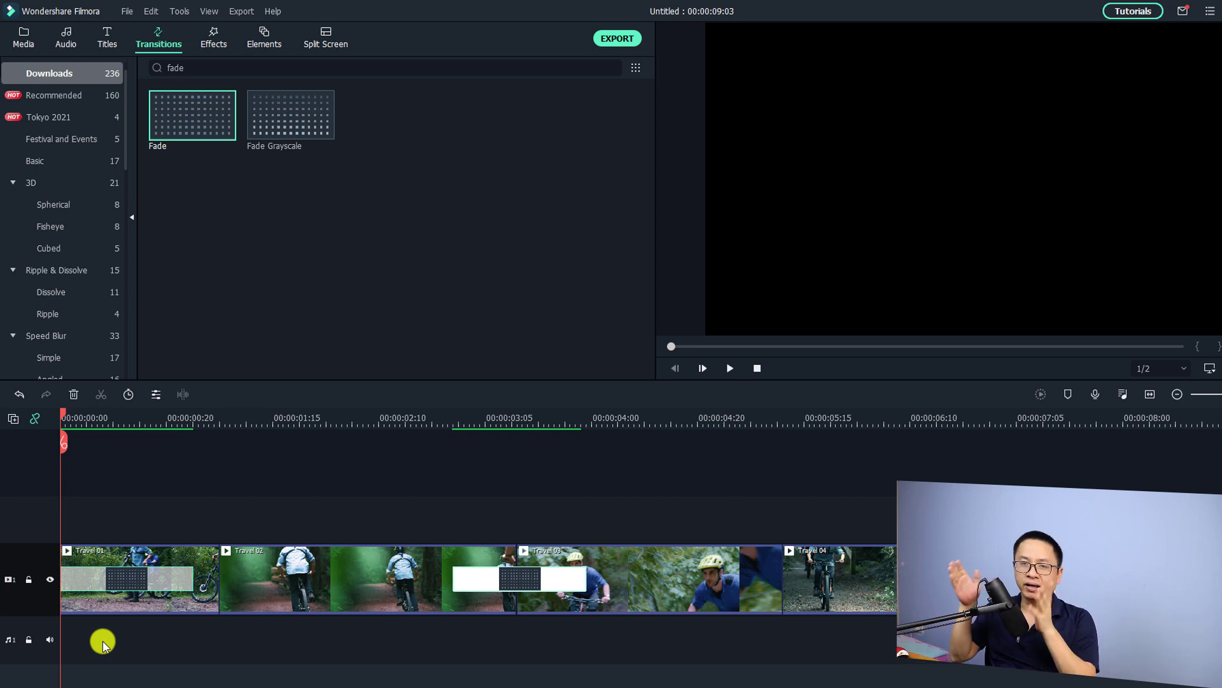
{"action": "key", "text": "space"}
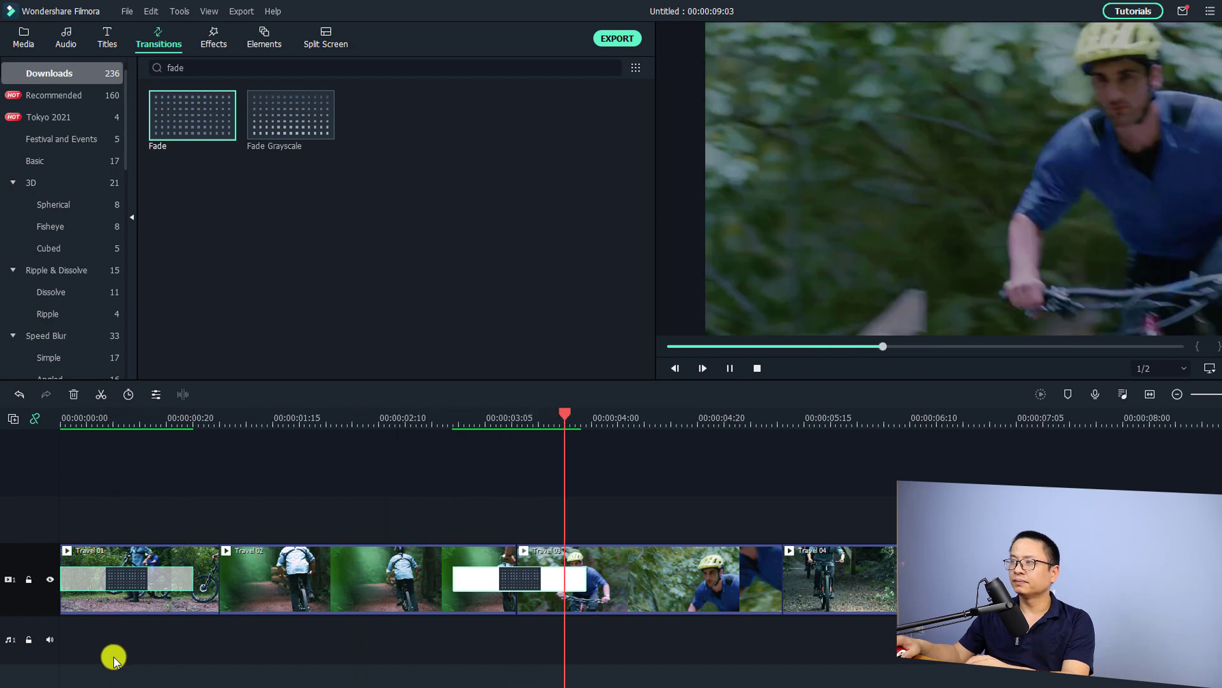
{"action": "key", "text": "space"}
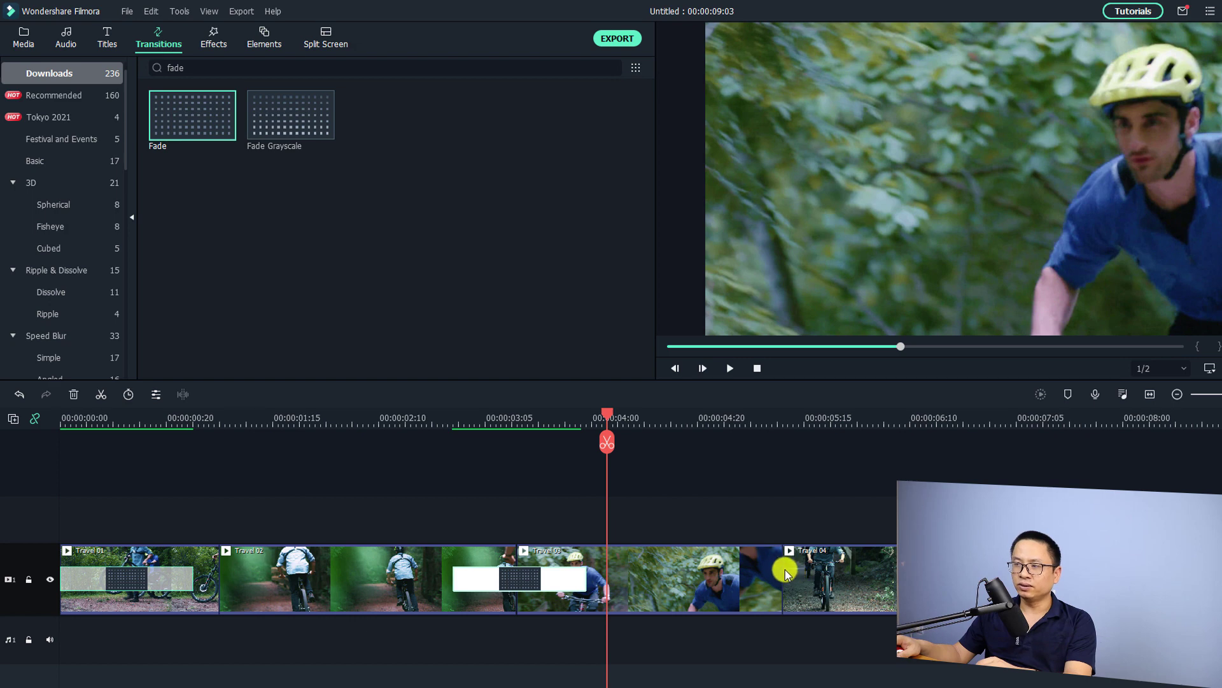
Search 'dissolve', place Dissolve between Travel 03 and Travel 04, and play it back from about 2 s.
{"action": "left_click", "coordinate": [199, 70]}
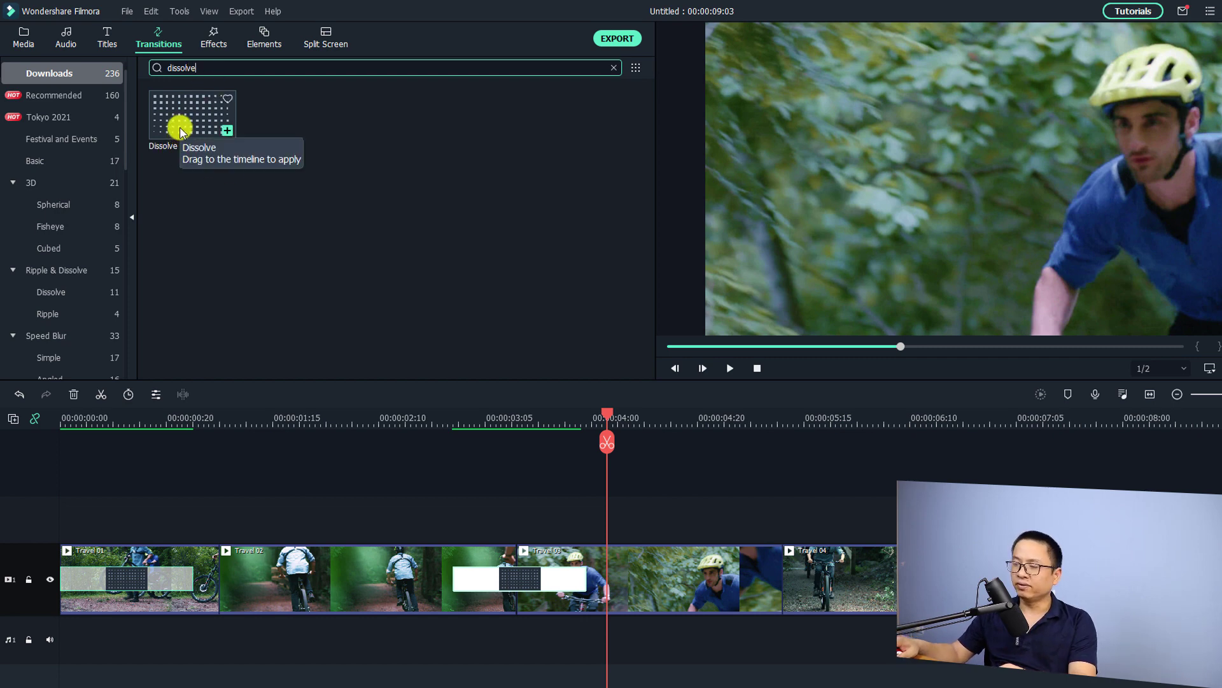
{"action": "left_click_drag", "start_coordinate": [181, 131], "coordinate": [773, 577]}
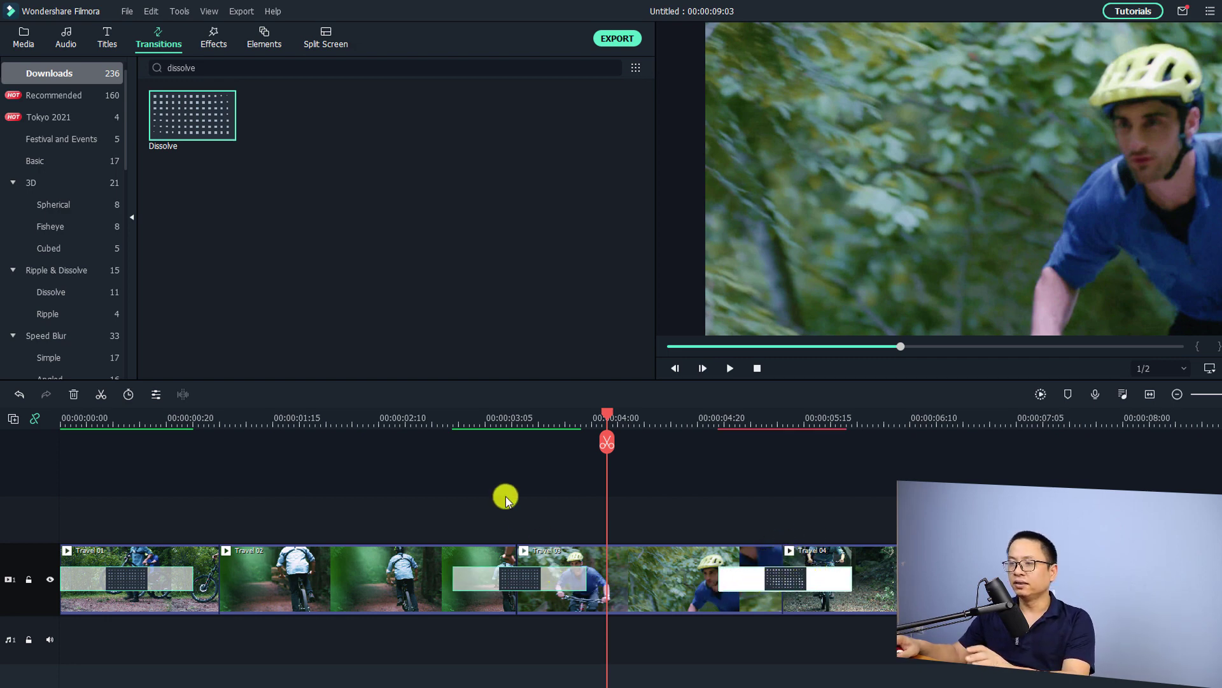
{"action": "left_click", "coordinate": [357, 422]}
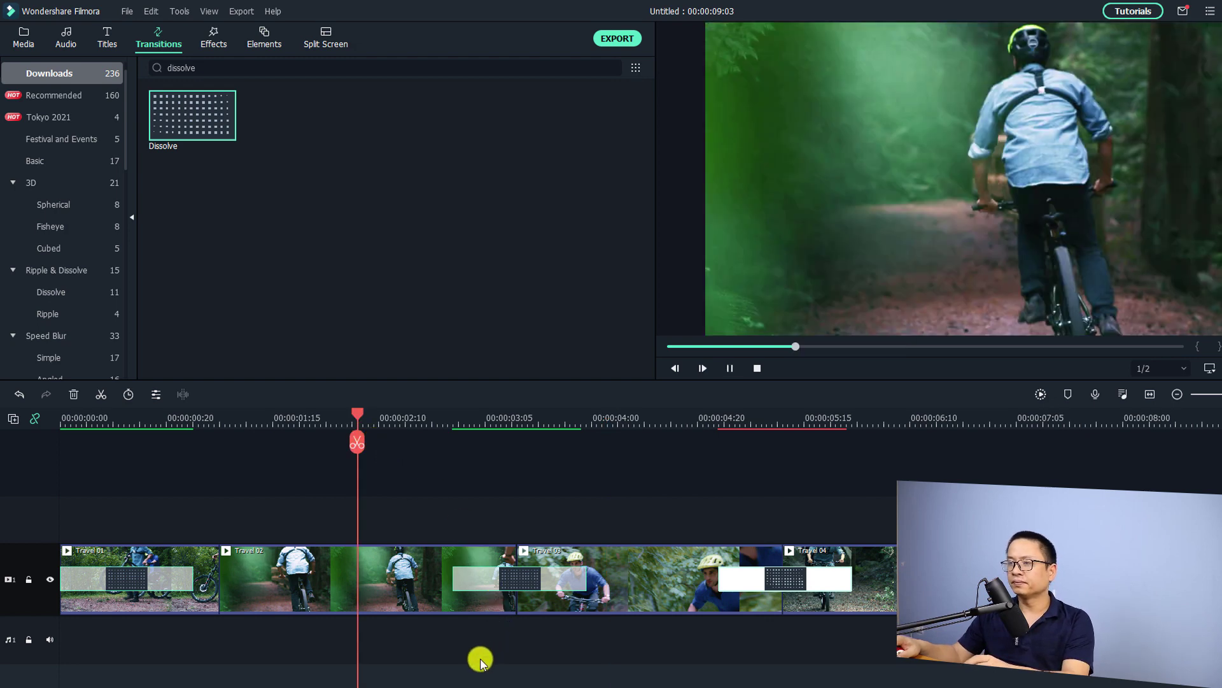
{"action": "key", "text": "space"}
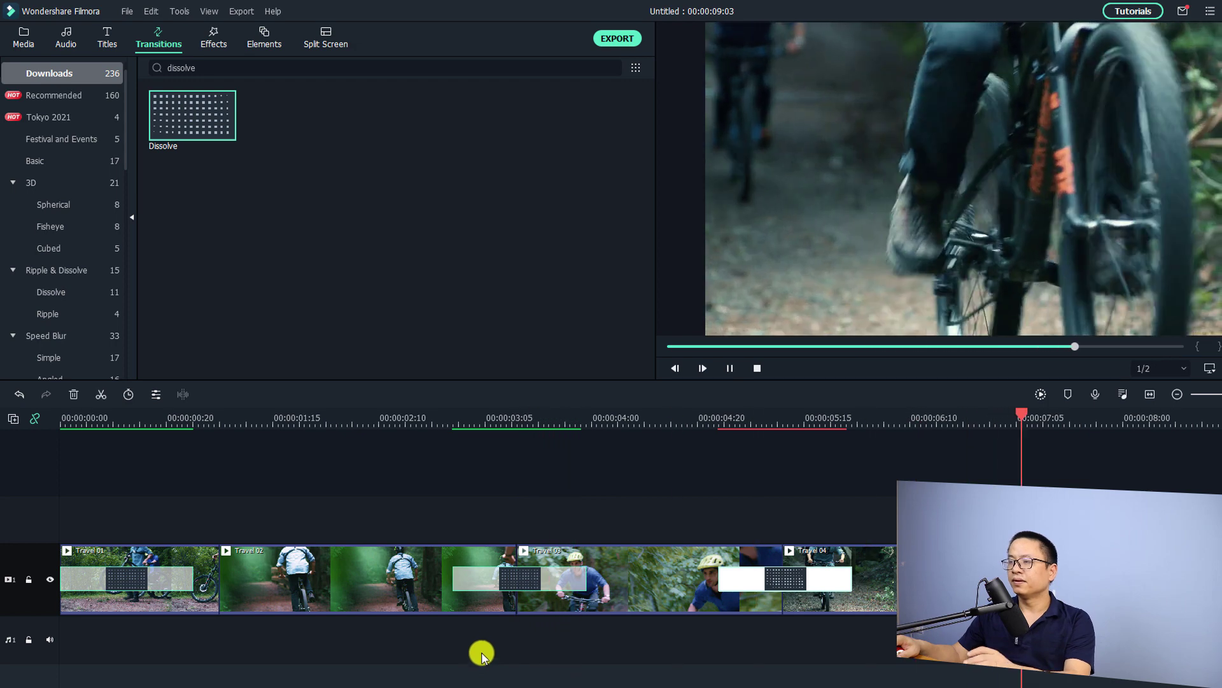
{"action": "key", "text": "space"}
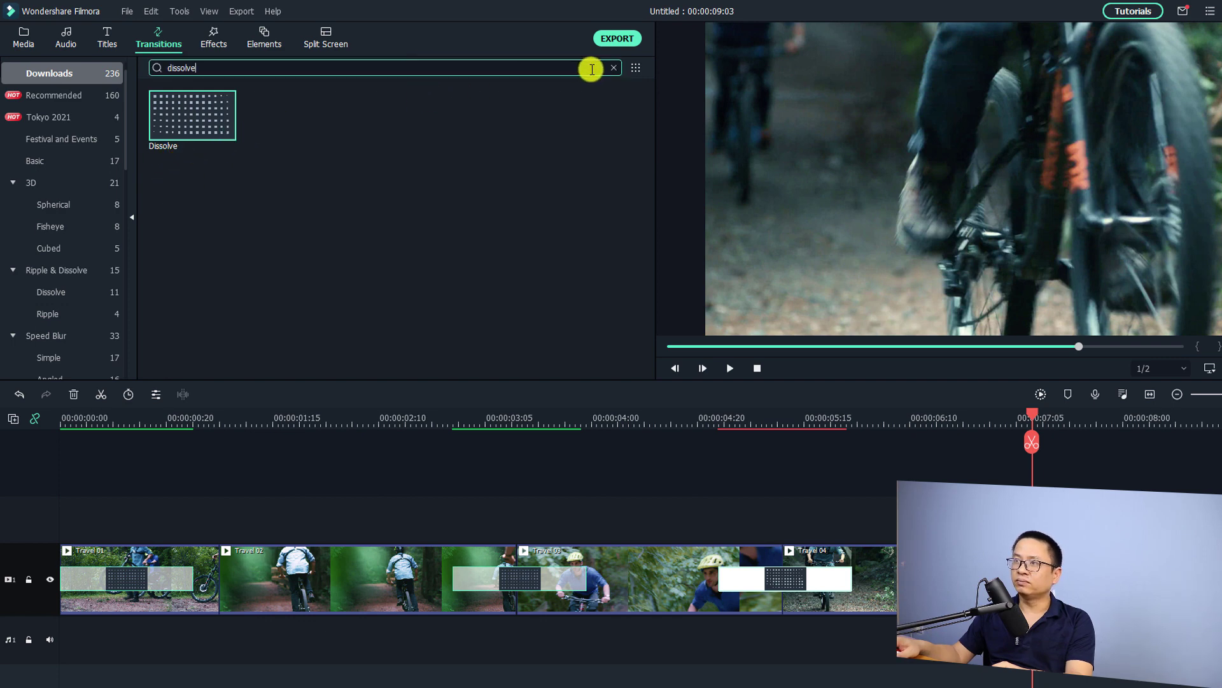
Clear the search, browse Ripple & Dissolve > Dissolve, collapse 3D, and show the 17 Basic transitions.
{"action": "left_click", "coordinate": [611, 67]}
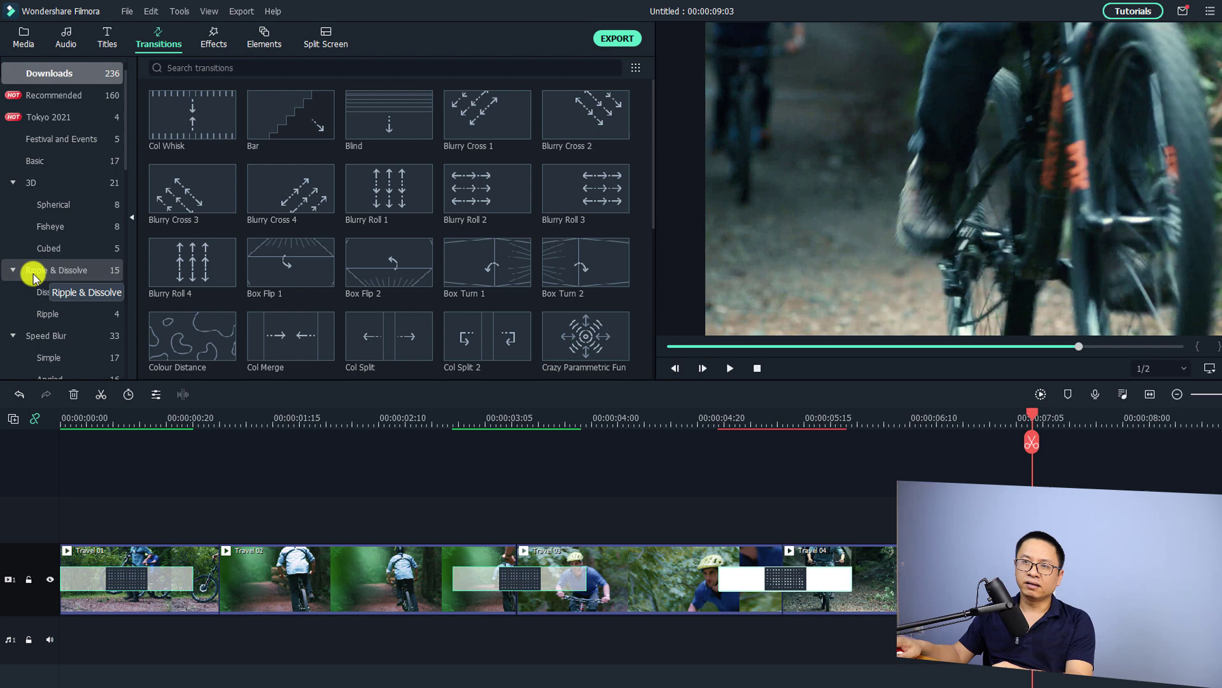
{"action": "left_click", "coordinate": [52, 270]}
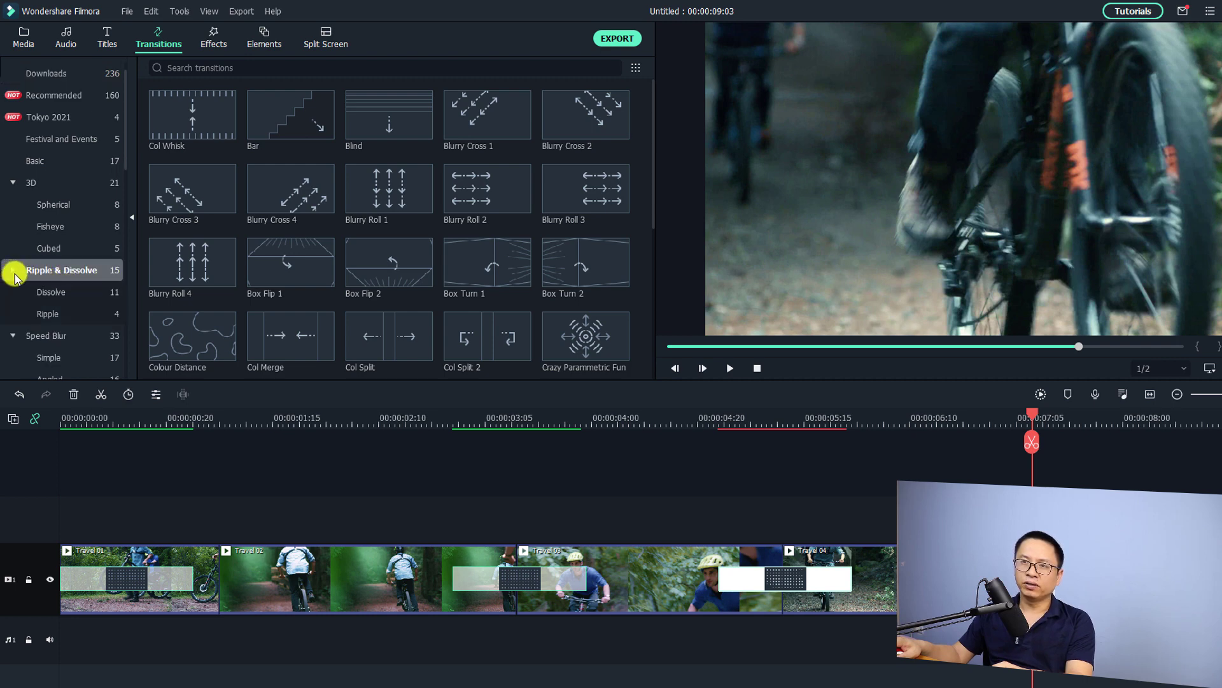
{"action": "left_click", "coordinate": [13, 270]}
{"action": "left_click", "coordinate": [45, 293]}
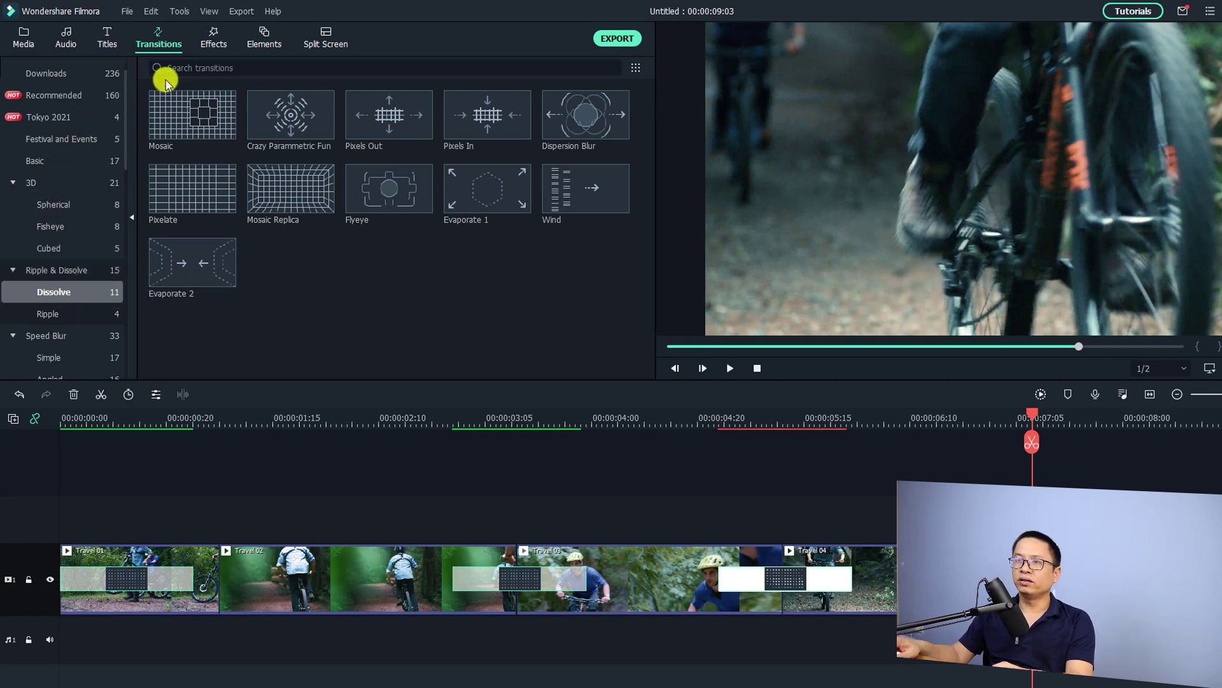
{"action": "left_click", "coordinate": [55, 181]}
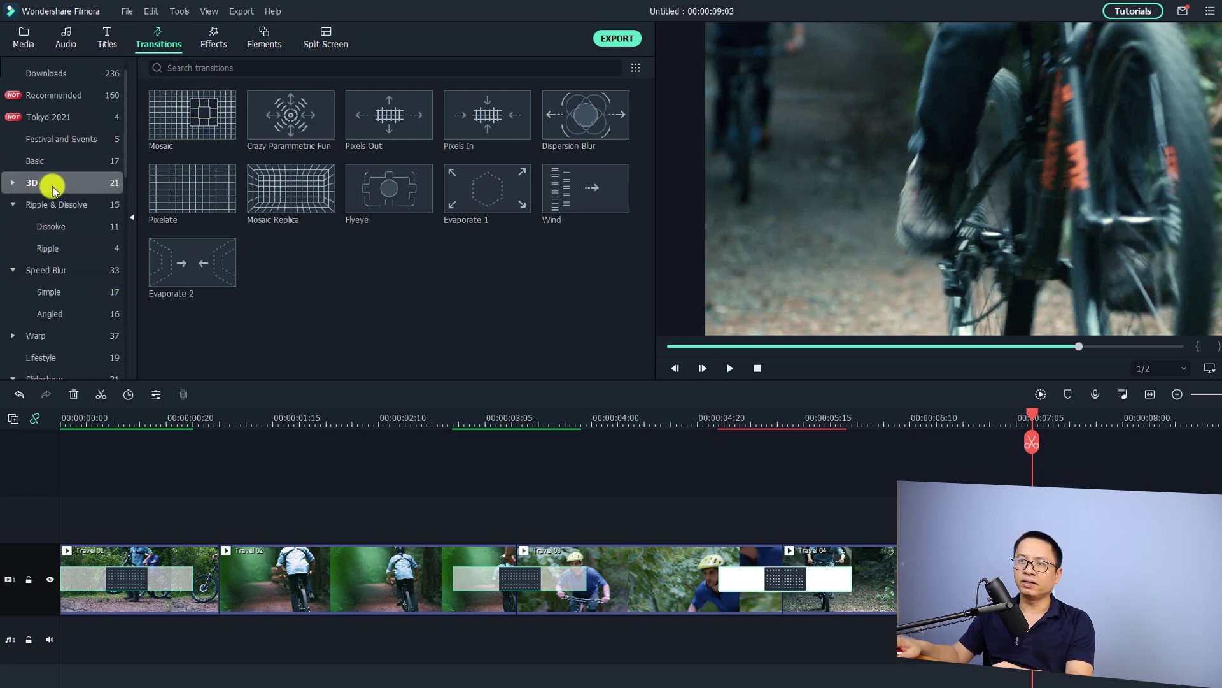
{"action": "left_click", "coordinate": [51, 161]}
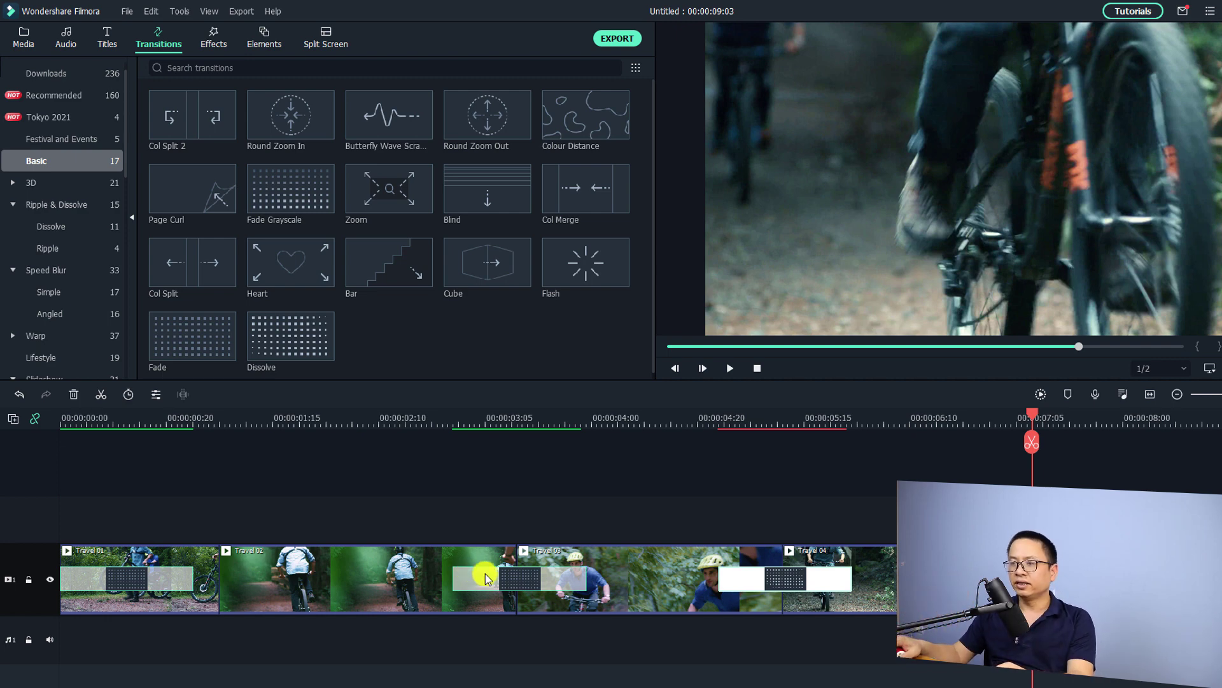
Set the Travel 02/03 transition duration to 00:00:02:00 and apply it to all transitions.
{"action": "double_click", "coordinate": [503, 582]}
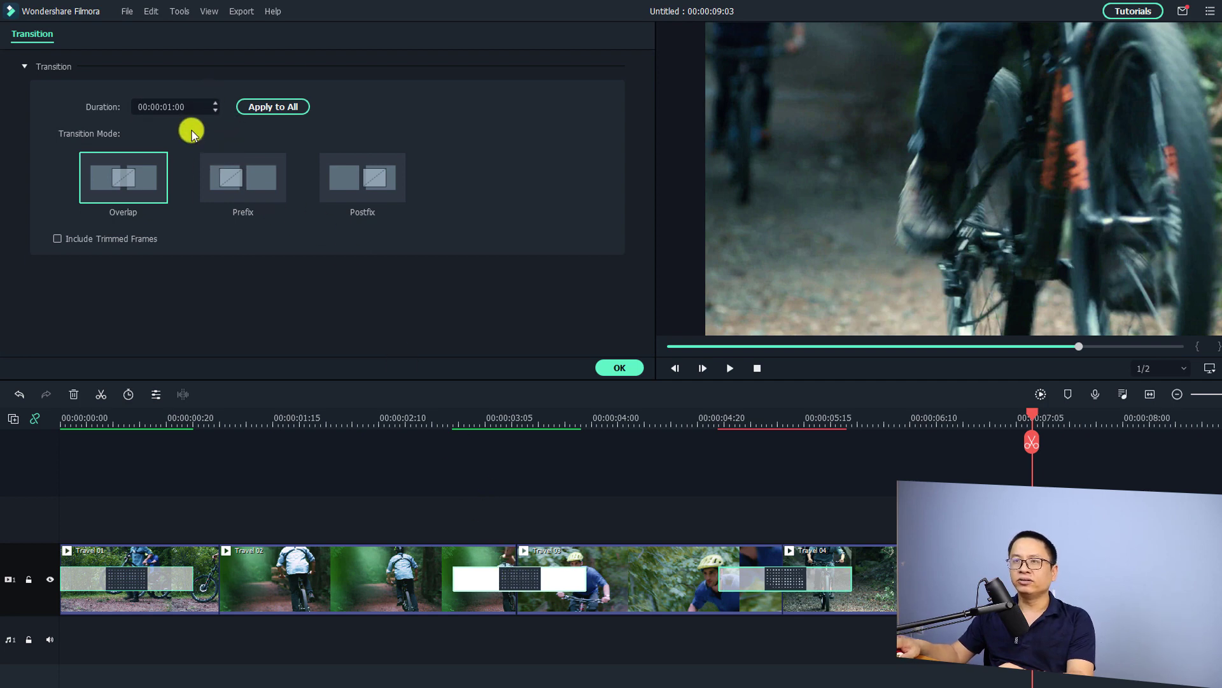
{"action": "left_click", "coordinate": [169, 106]}
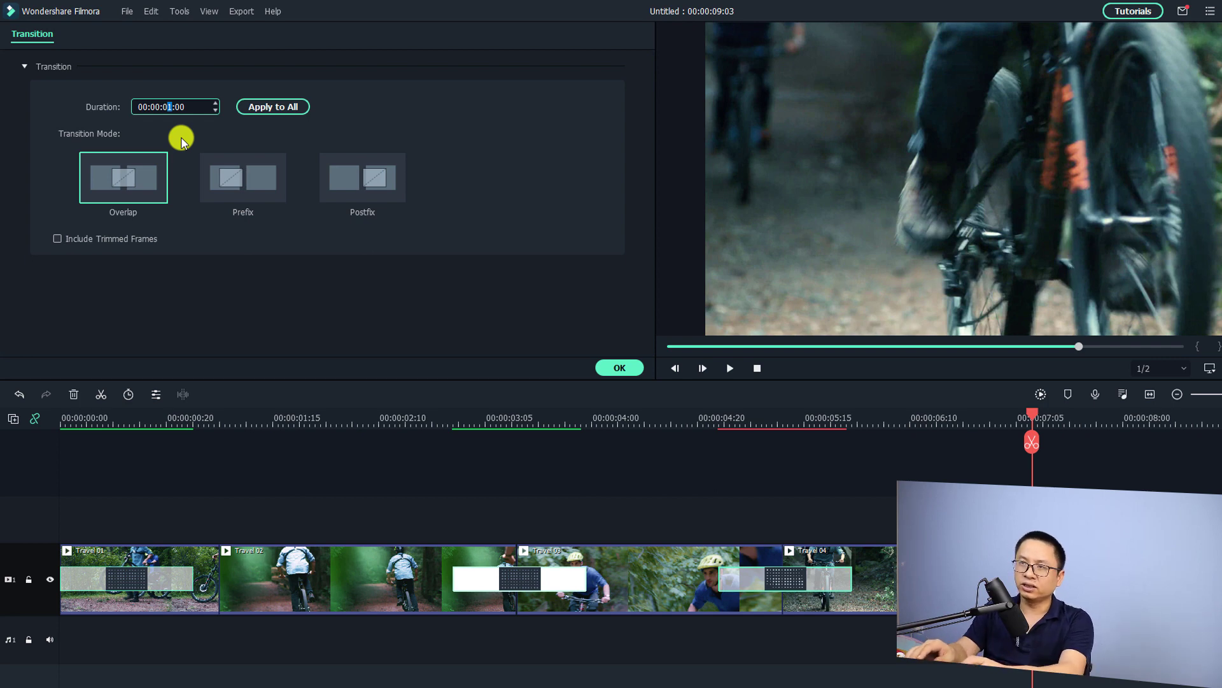
{"action": "type", "text": "2"}
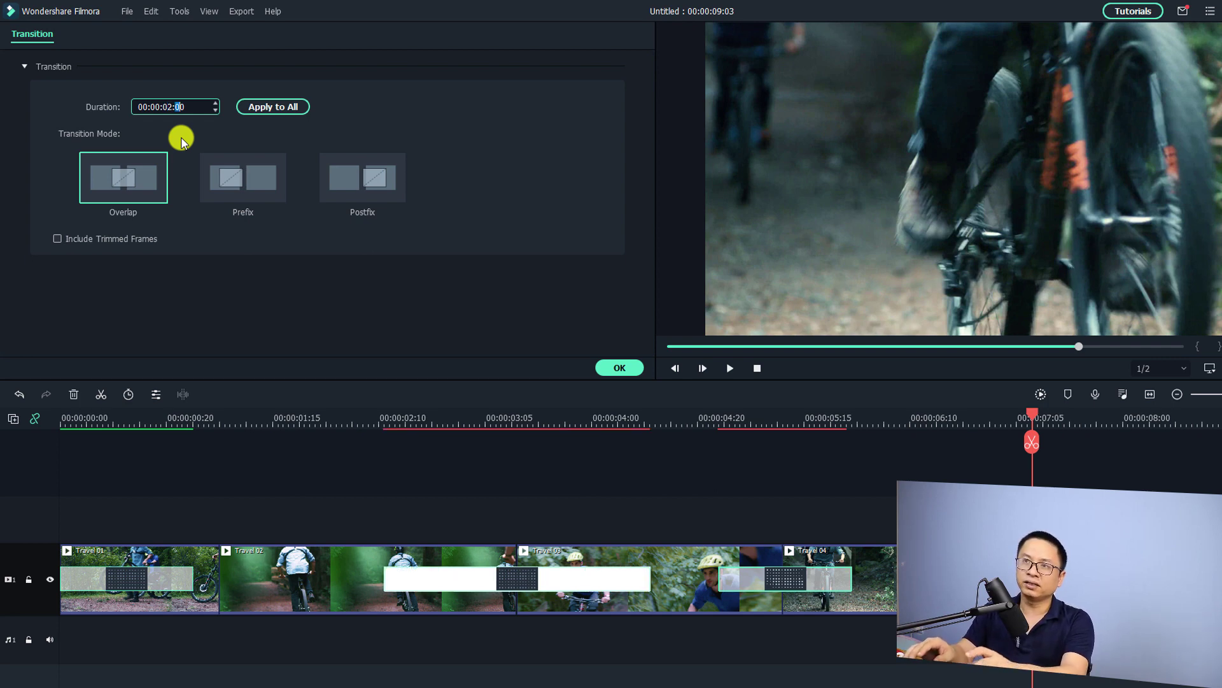
{"action": "left_click", "coordinate": [277, 105]}
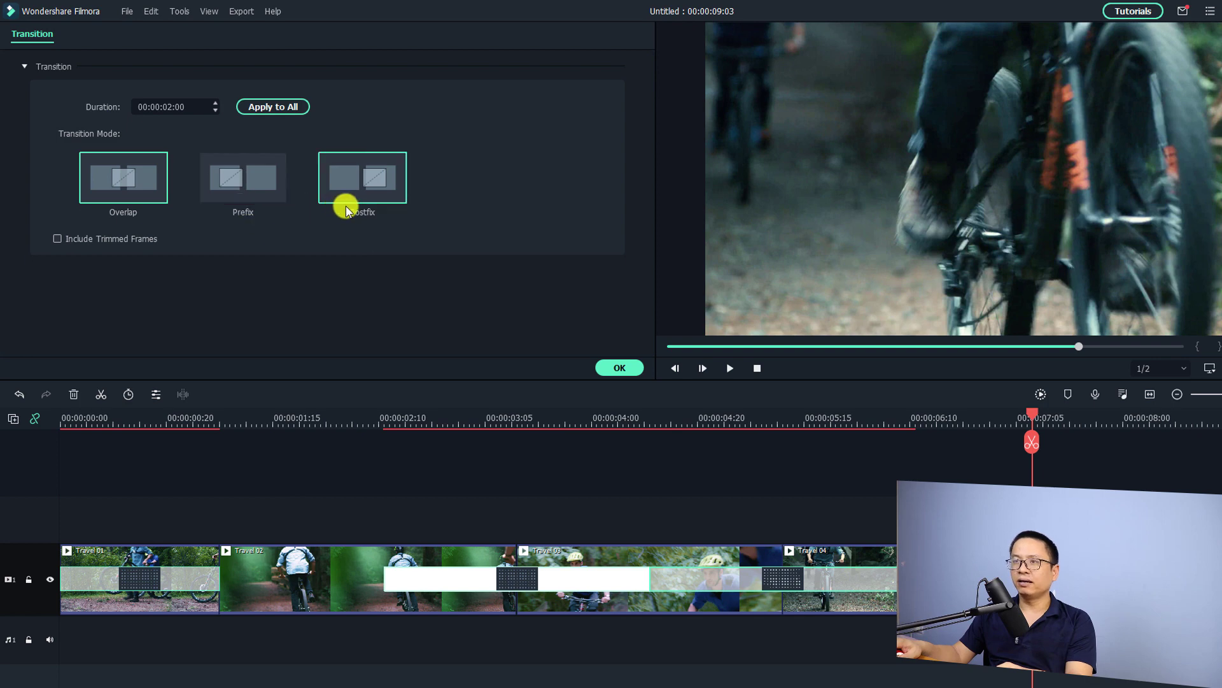
Switch the Travel 02–03 transition to Prefix mode and shorten it to 00:00:00:15.
{"action": "left_click", "coordinate": [261, 185]}
{"action": "left_click", "coordinate": [331, 178]}
{"action": "left_click", "coordinate": [242, 181]}
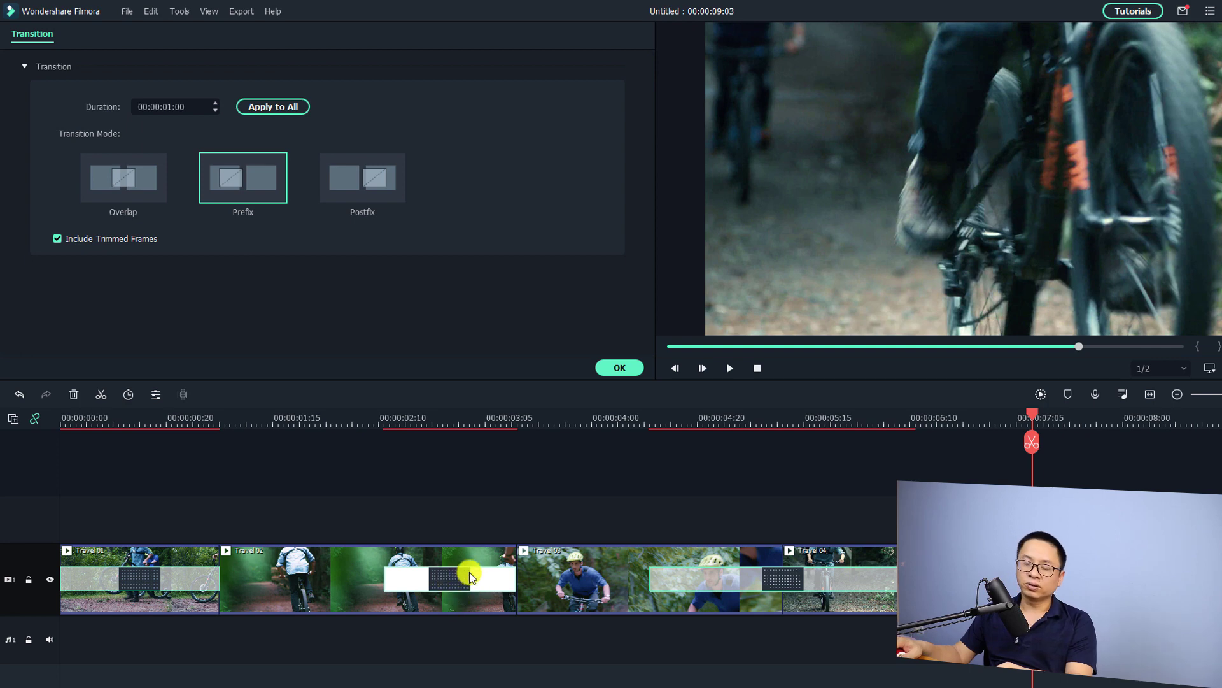
{"action": "left_click_drag", "start_coordinate": [382, 578], "coordinate": [438, 590]}
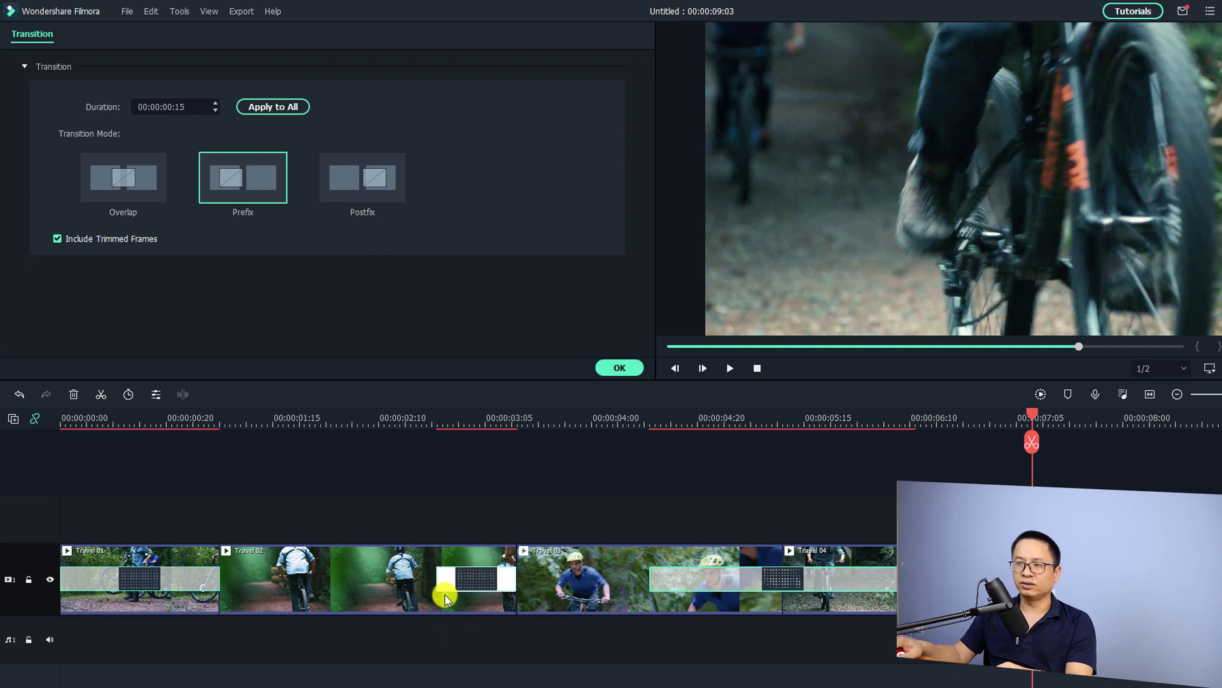